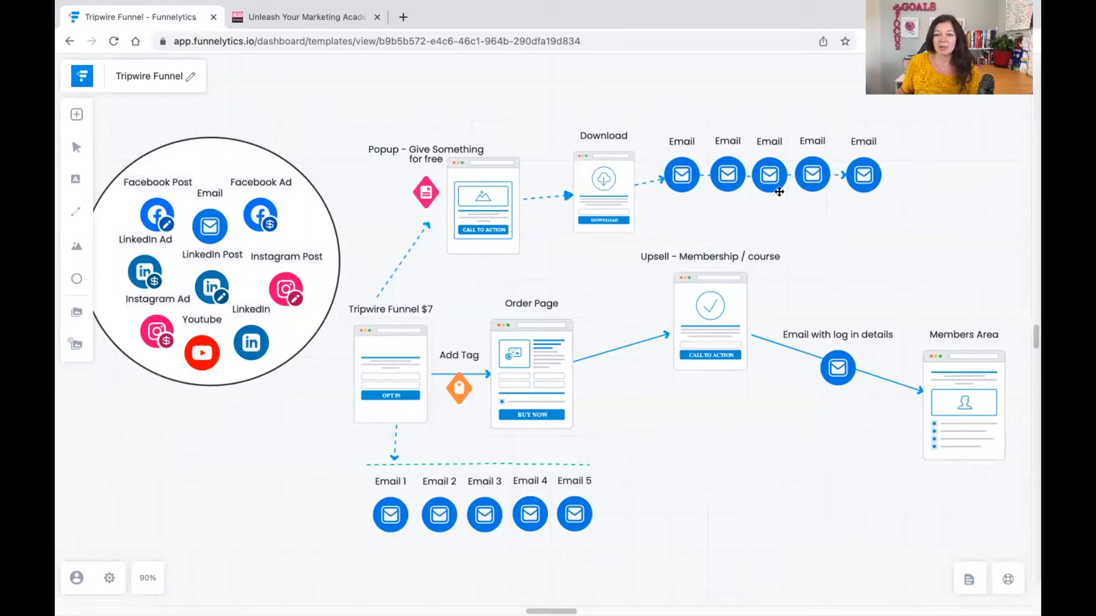
Switch to the GoHighLevel tab and create a new automation workflow.
left_click(505, 463)
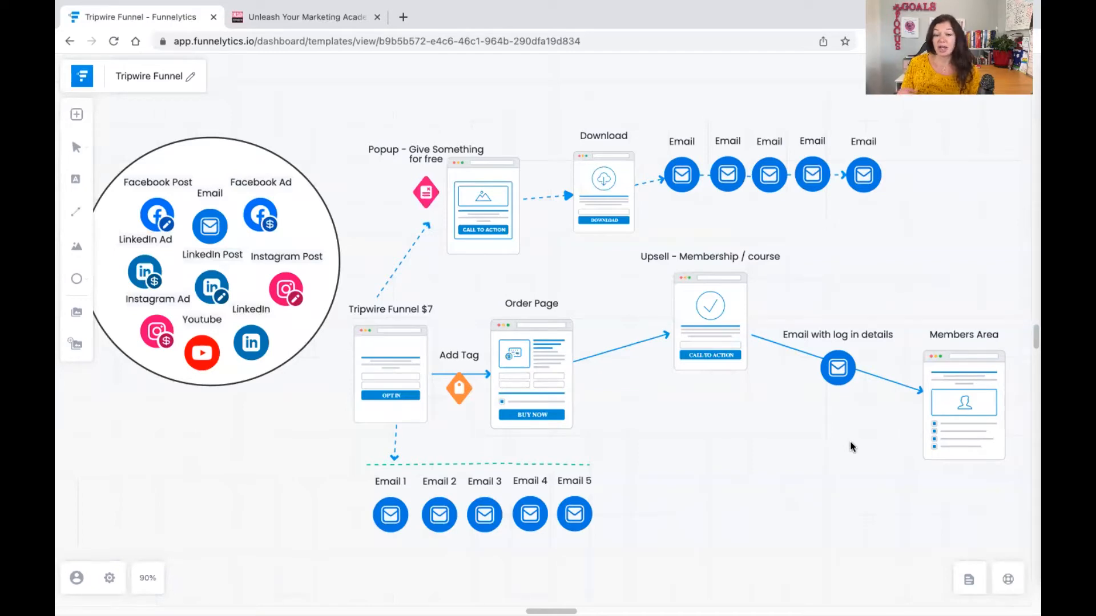
left_click(343, 20)
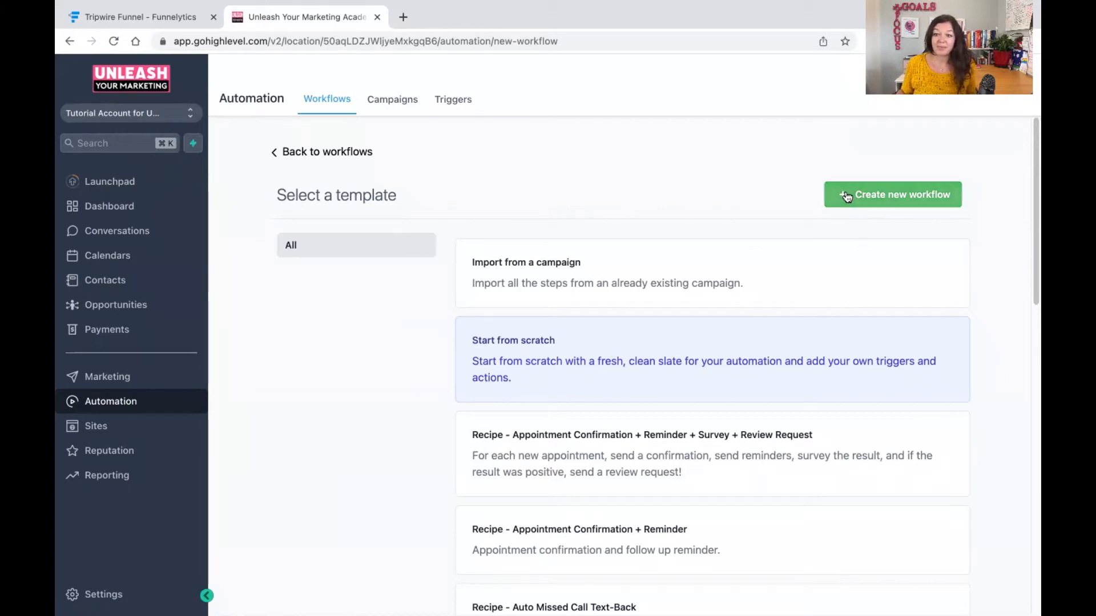
left_click(934, 193)
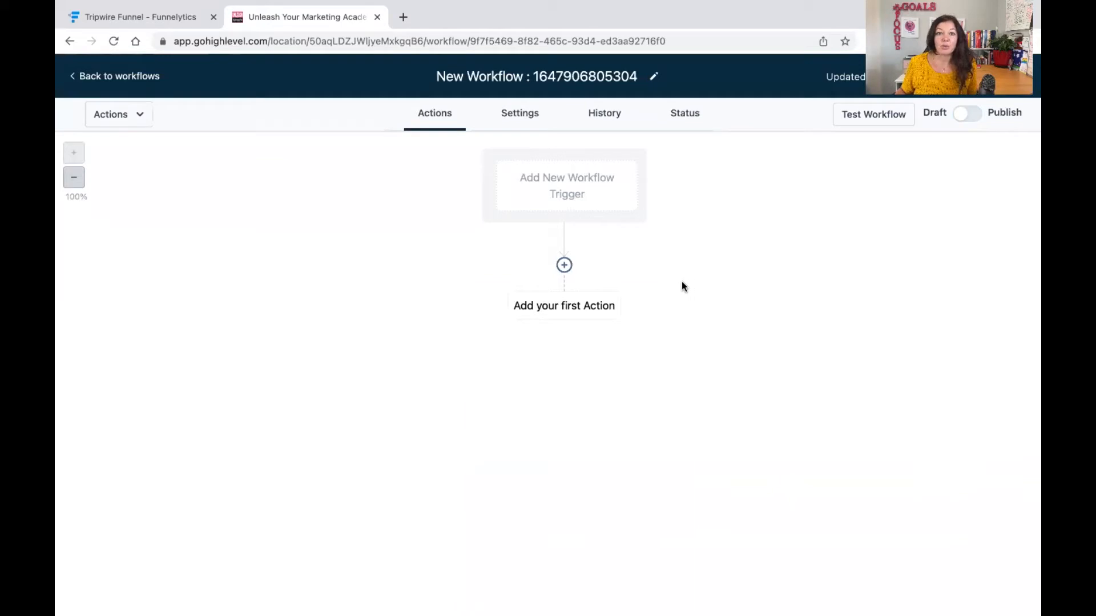
Open a new workflow trigger and keep its trigger type as CRM.
left_click(549, 185)
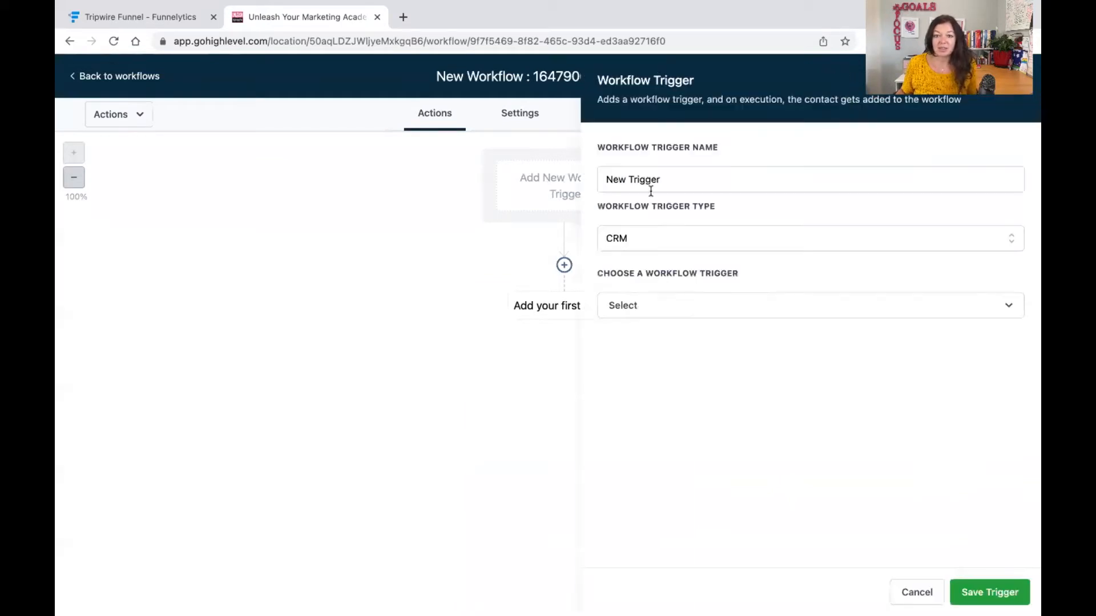
left_click(657, 234)
left_click(656, 234)
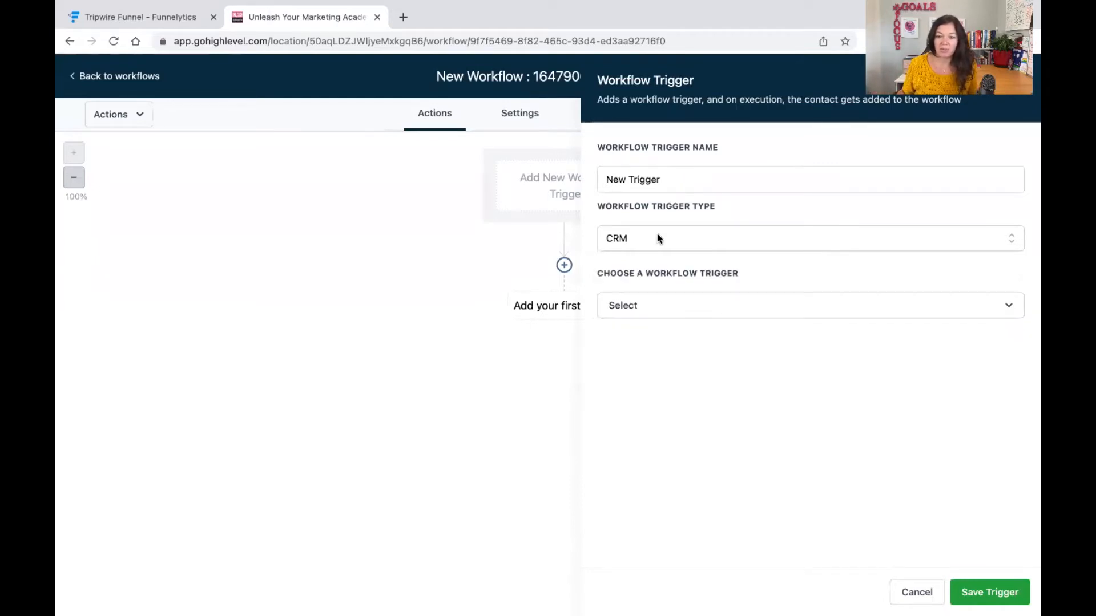
left_click(622, 238)
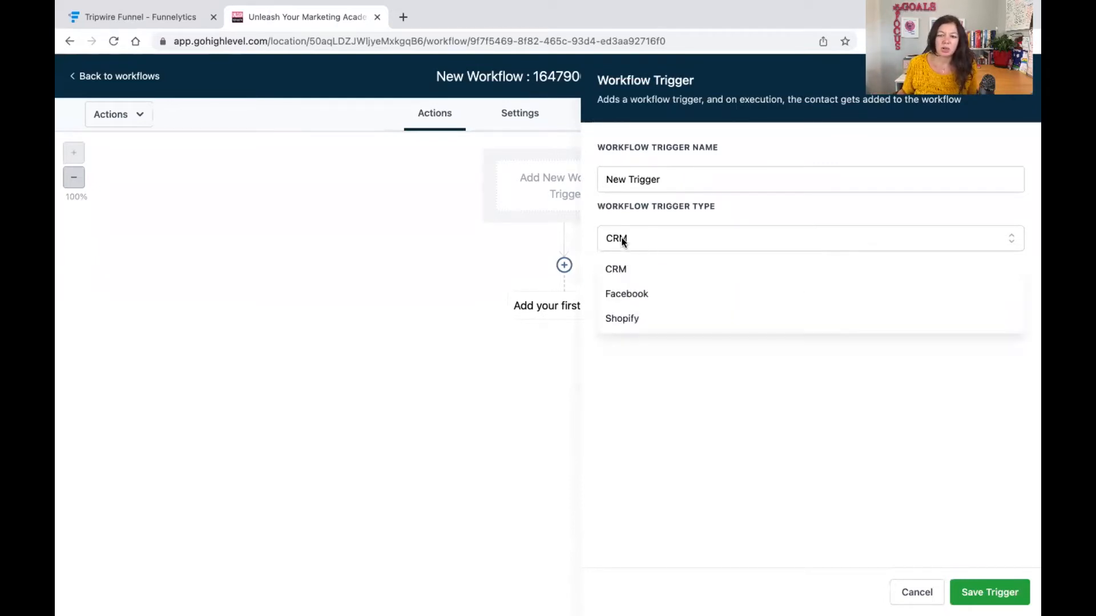
left_click(658, 243)
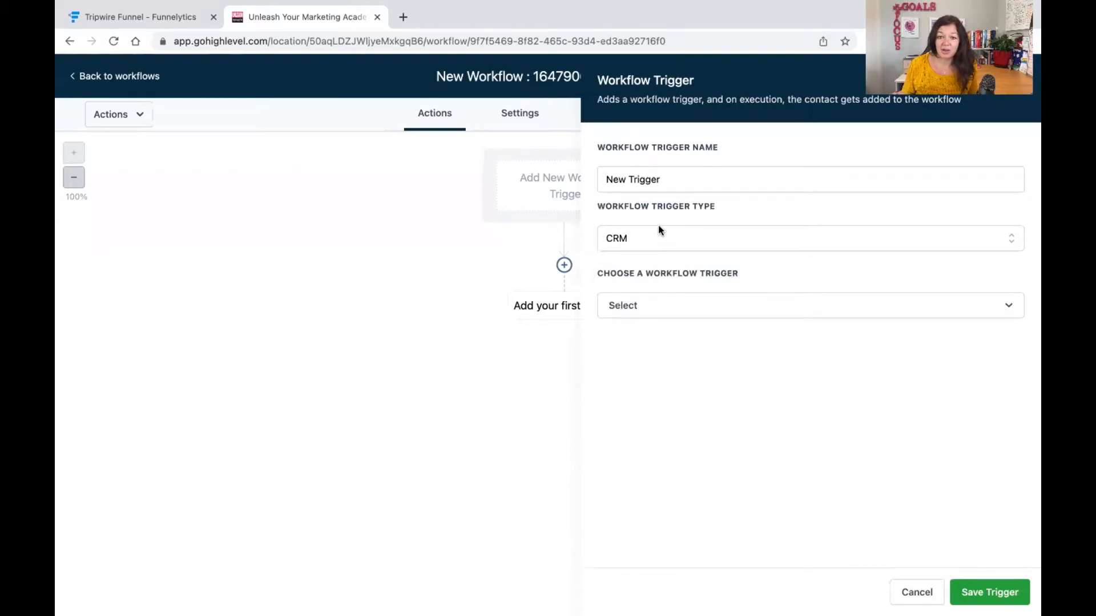
Name the workflow trigger $7 funnel.
triple_click(656, 179)
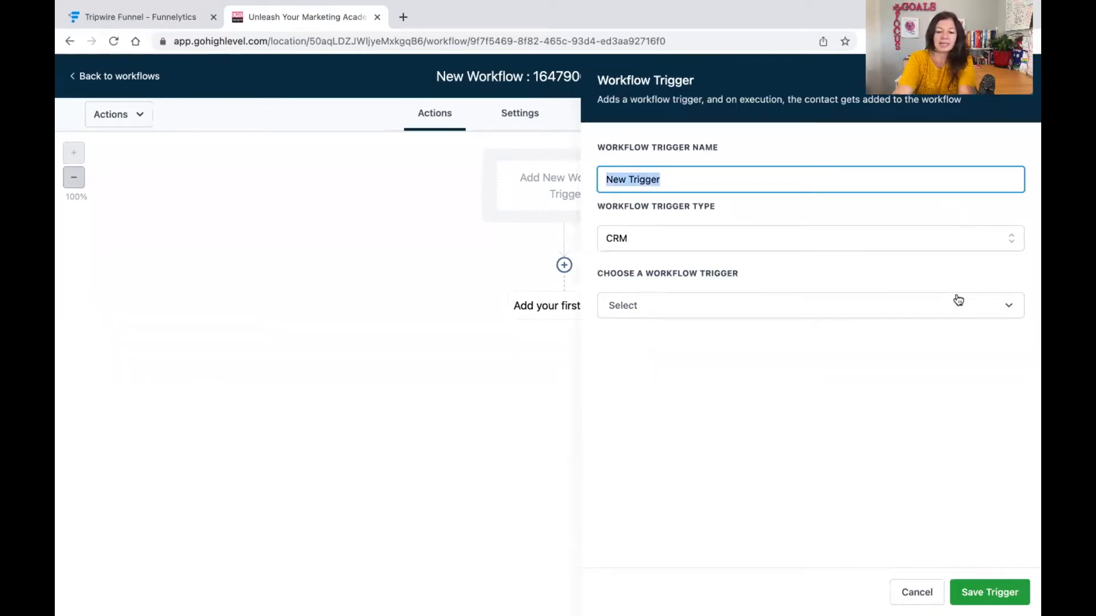
type("tr")
key("BackSpace")
key("BackSpace")
type("7")
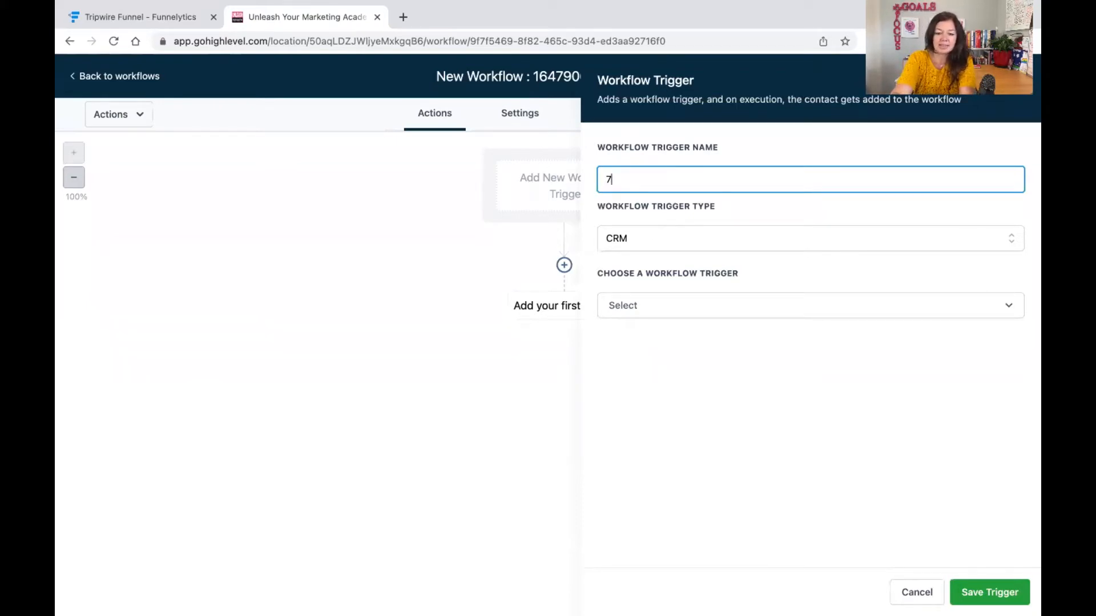
key("BackSpace")
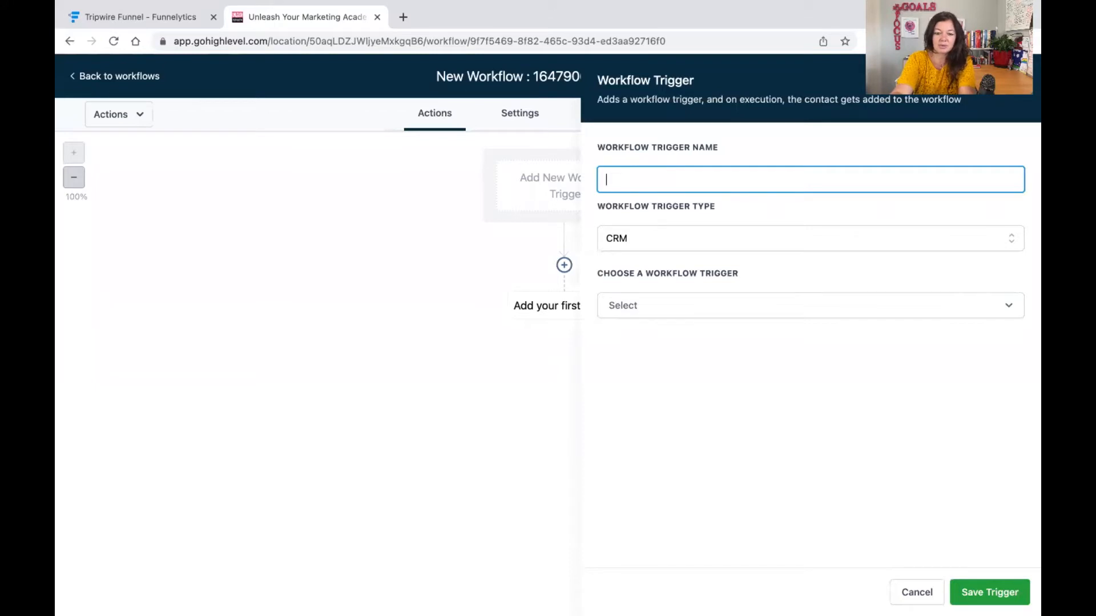
type("$7 funnel")
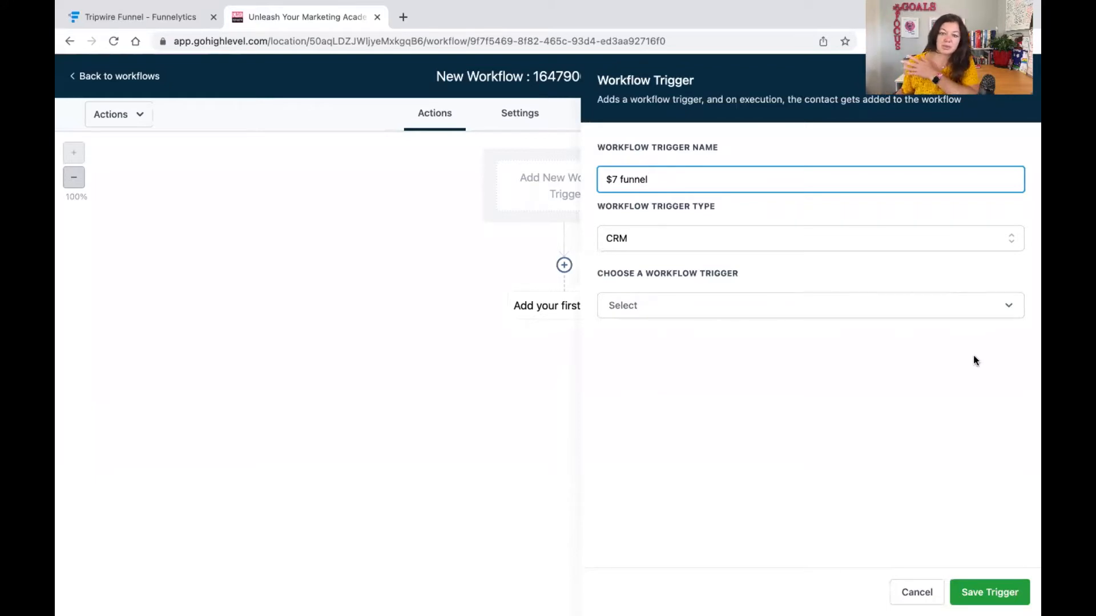
Choose Form submitted as the workflow trigger.
left_click(809, 311)
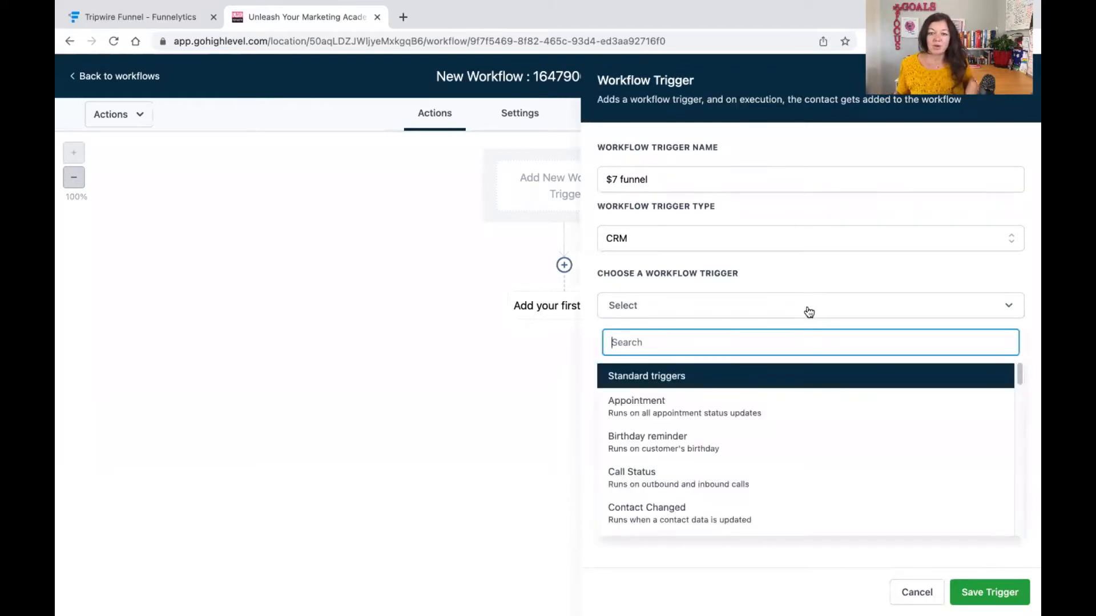
scroll(751, 413, "down", 4)
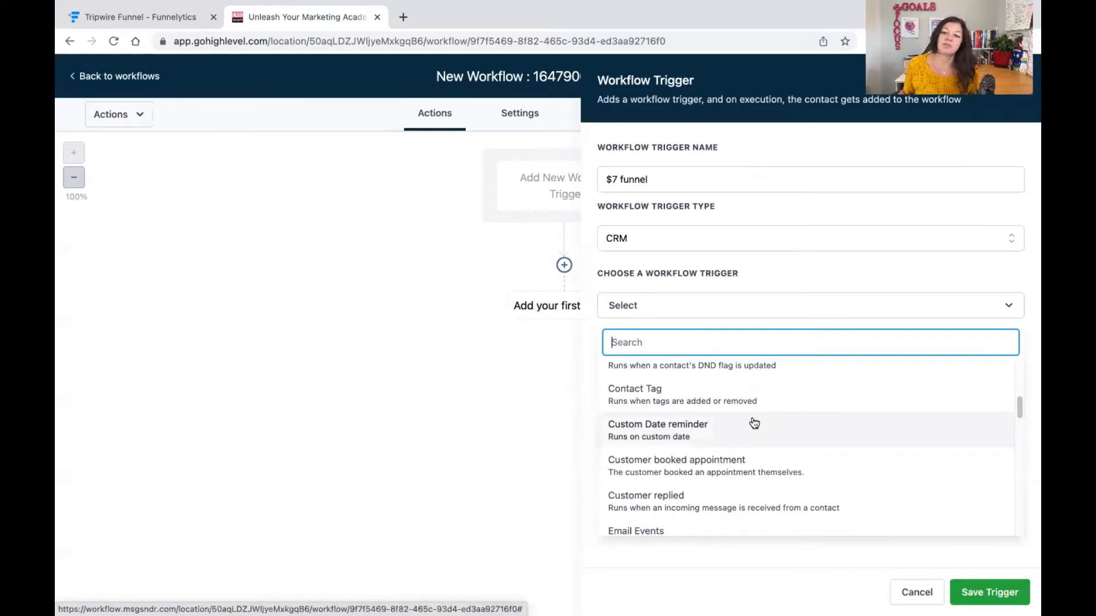
scroll(753, 422, "down", 3)
scroll(752, 421, "down", 3)
scroll(752, 423, "up", 2)
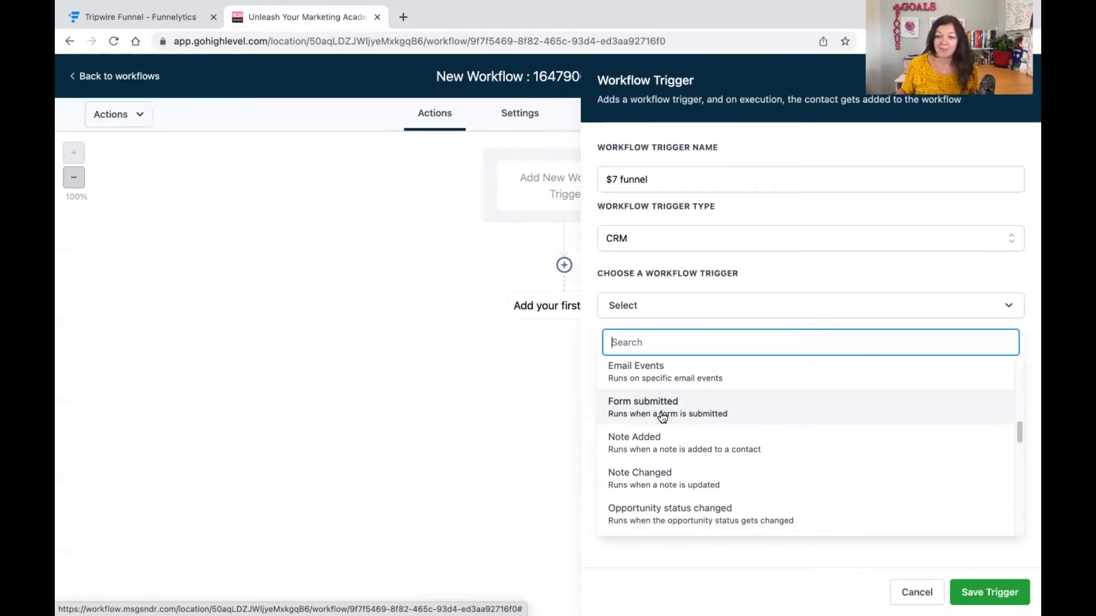
left_click(662, 416)
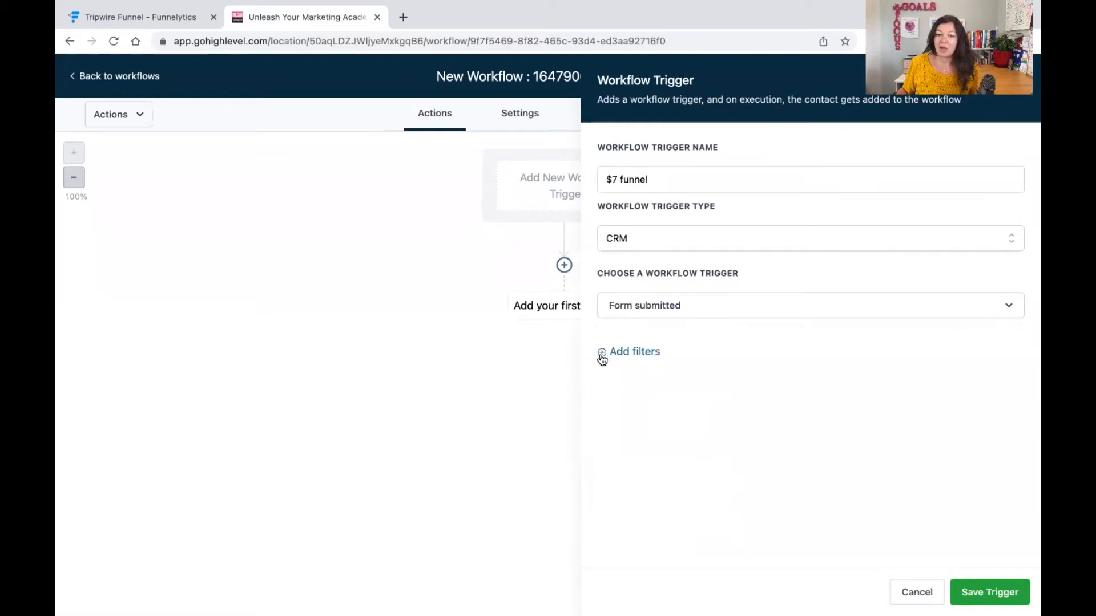
Add a trigger filter so that the form is Basic Optin Form.
left_click(602, 352)
left_click(612, 374)
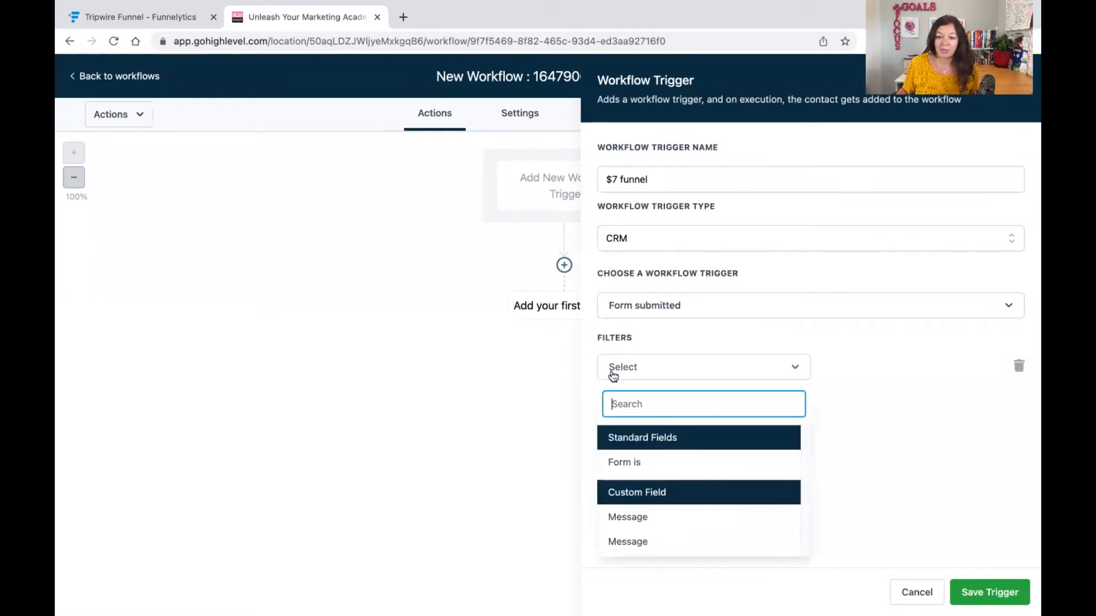
left_click(633, 462)
left_click(854, 370)
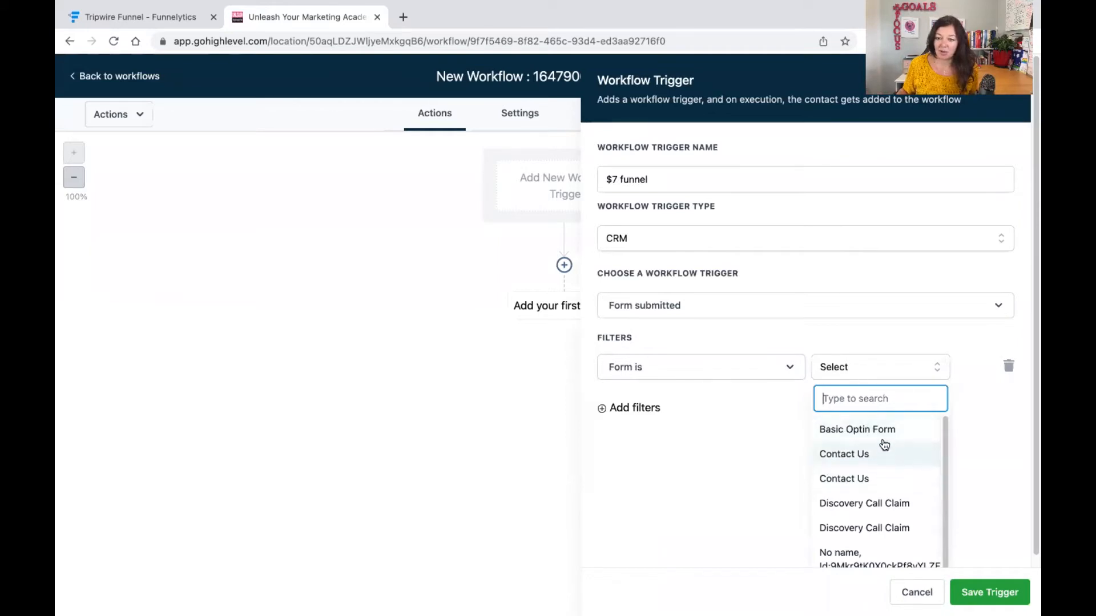
left_click(883, 438)
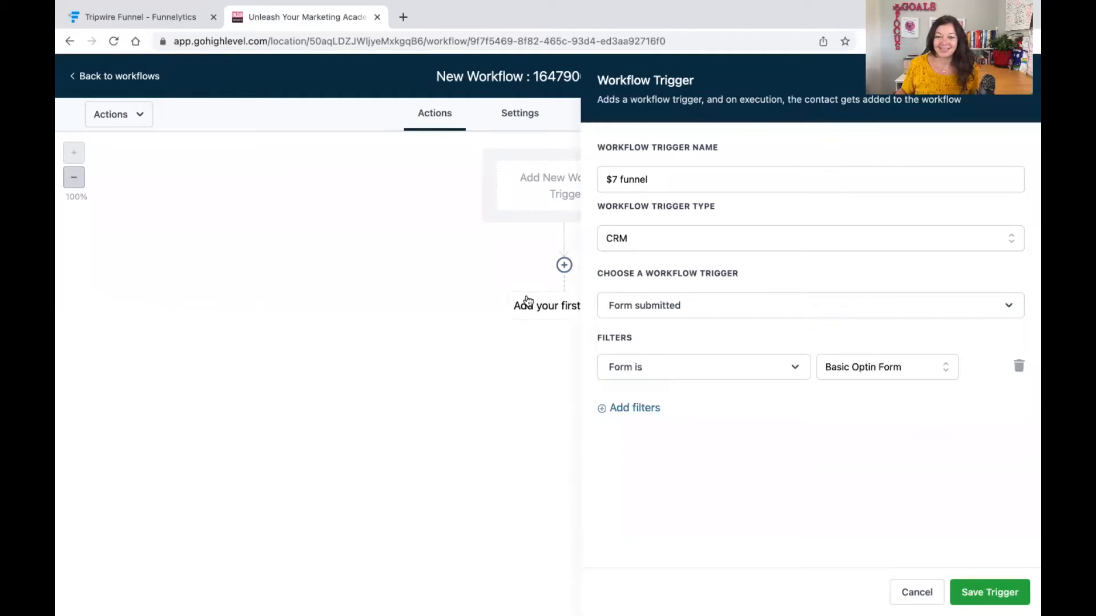
Remove the extra empty filter and save the trigger.
left_click(602, 417)
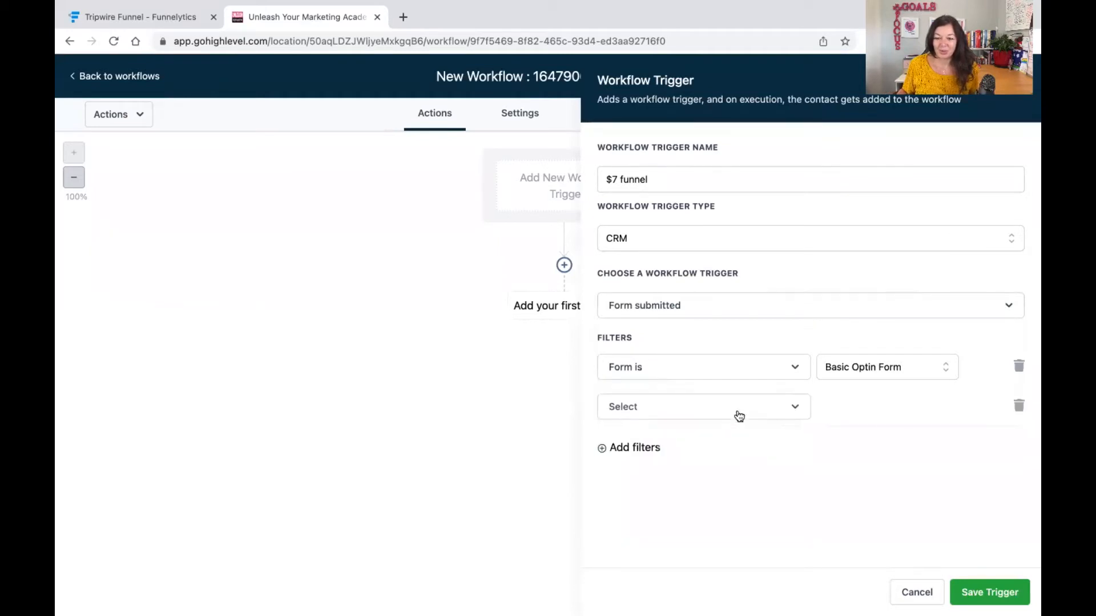
left_click(1018, 404)
left_click(977, 593)
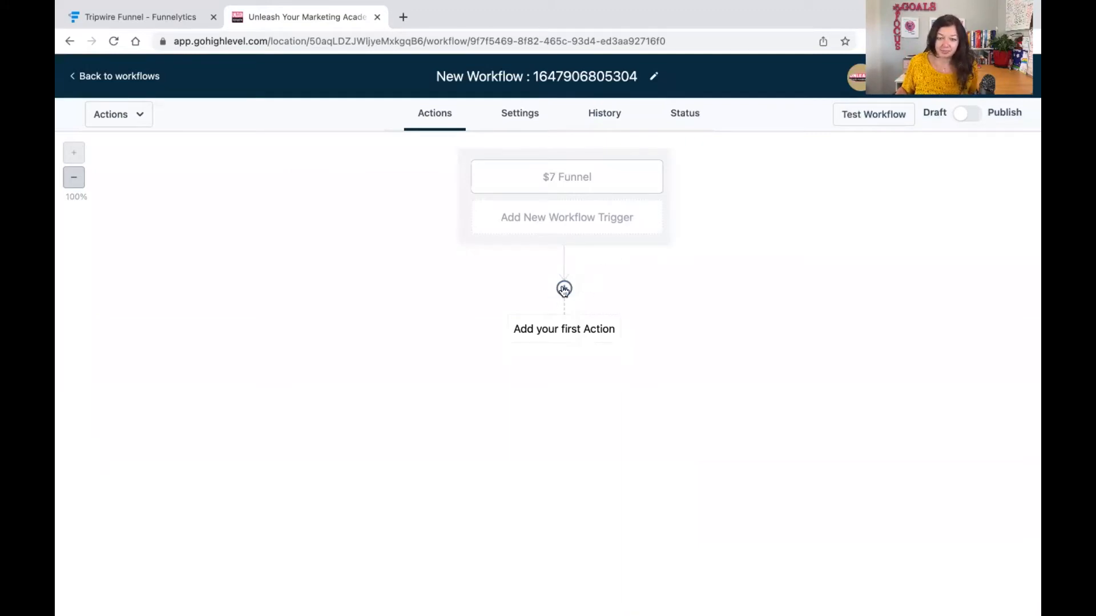
Browse the full list of workflow trigger options for a second trigger and cancel it.
left_click(563, 290)
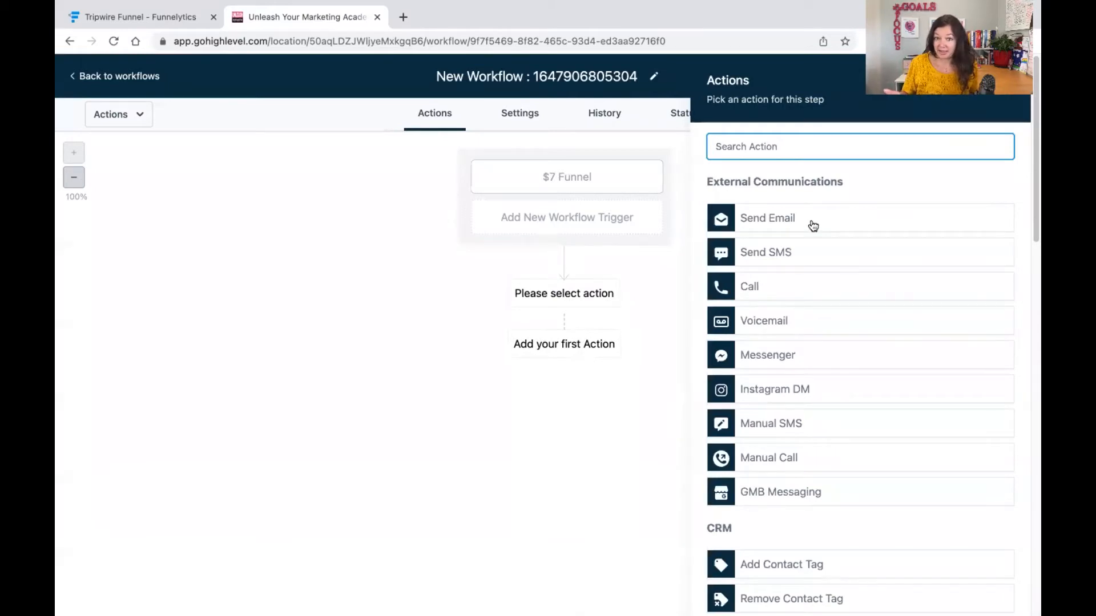
left_click(590, 216)
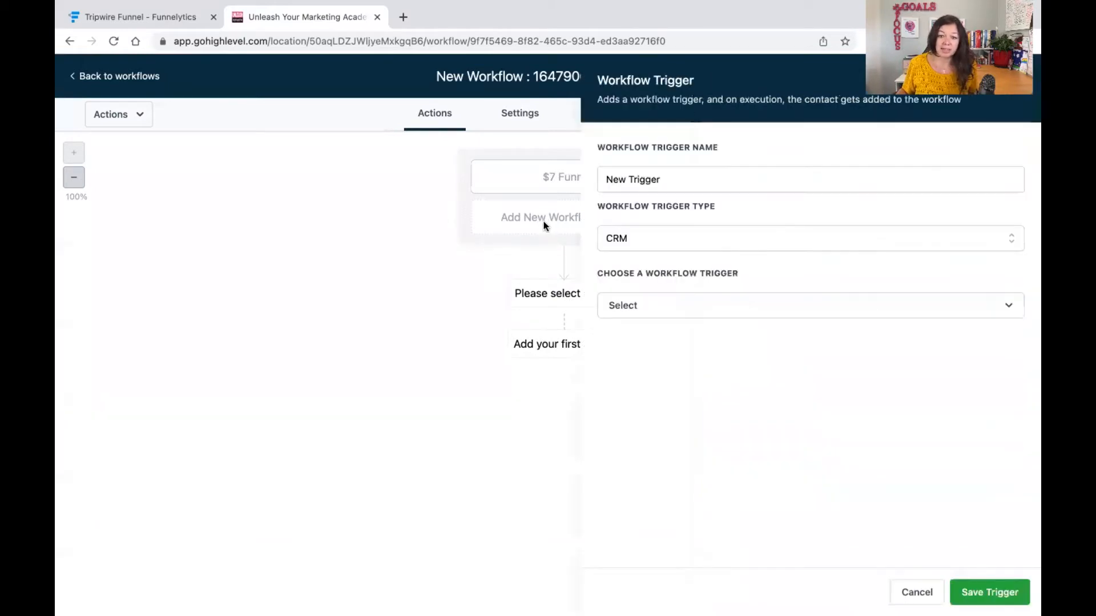
left_click(654, 170)
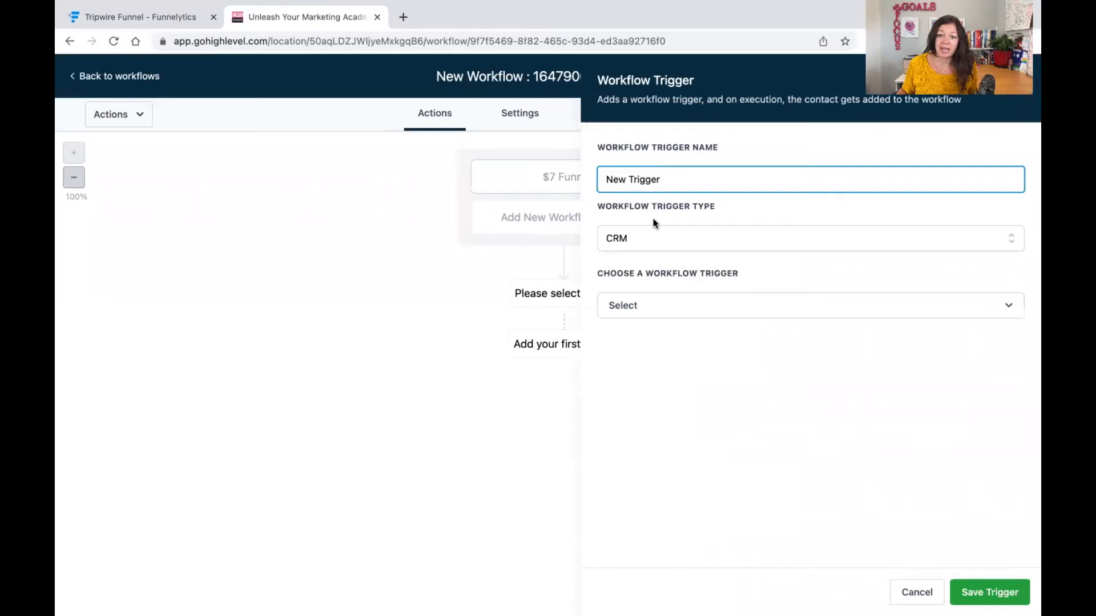
left_click(643, 305)
scroll(680, 421, "down", 10)
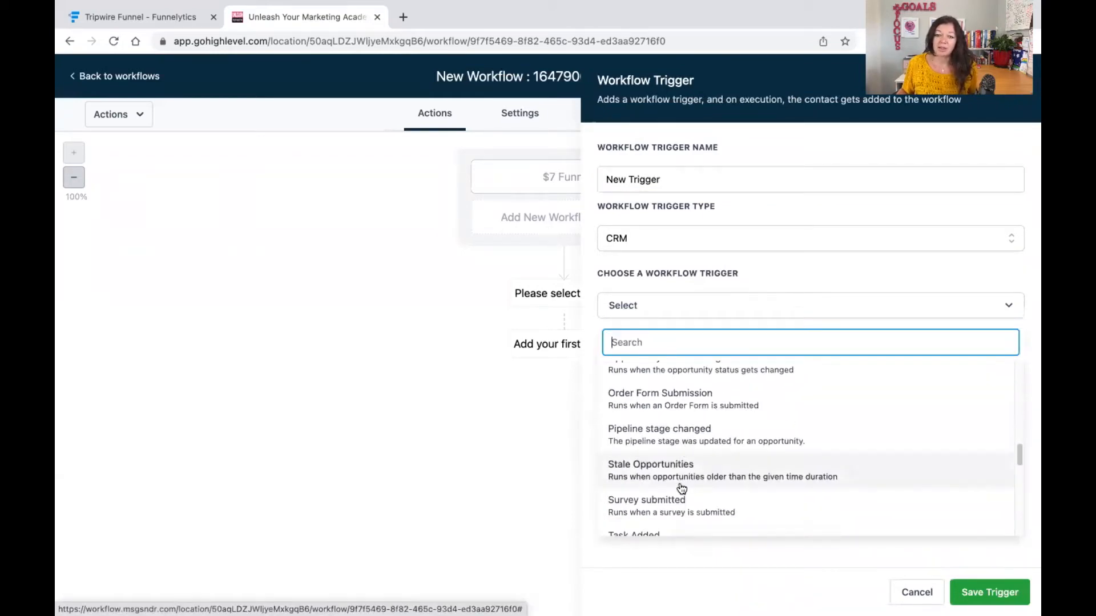
scroll(676, 451, "down", 3)
scroll(679, 450, "down", 3)
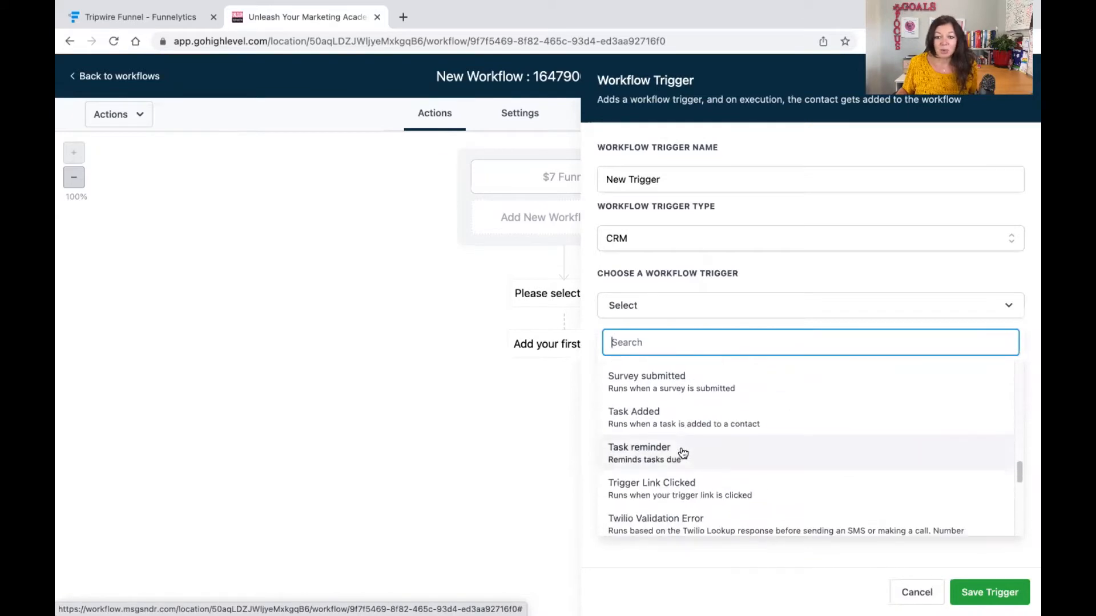
scroll(686, 452, "down", 5)
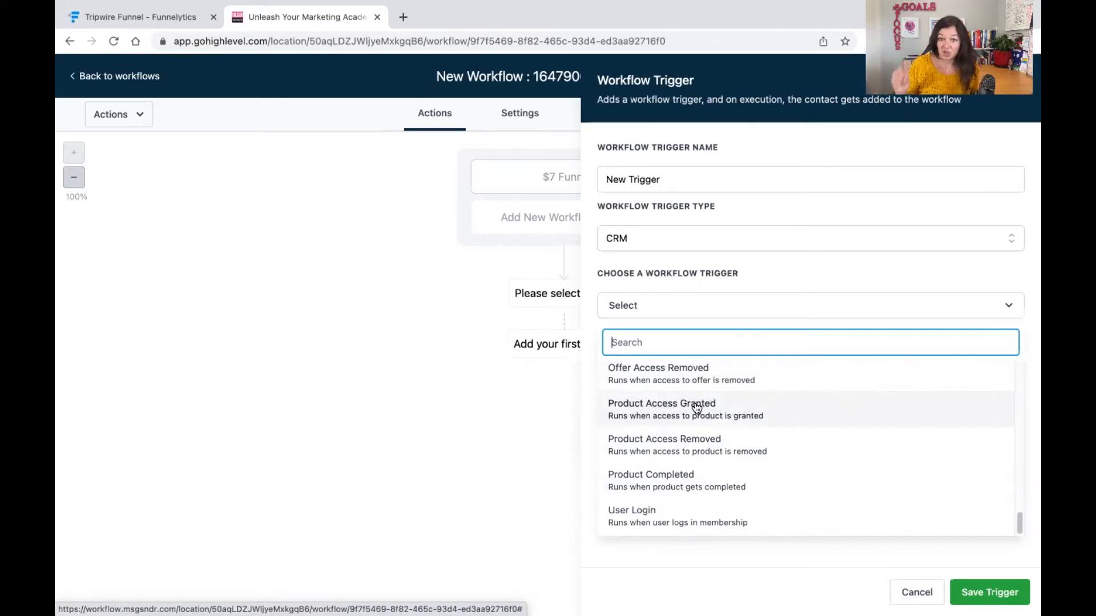
left_click(905, 591)
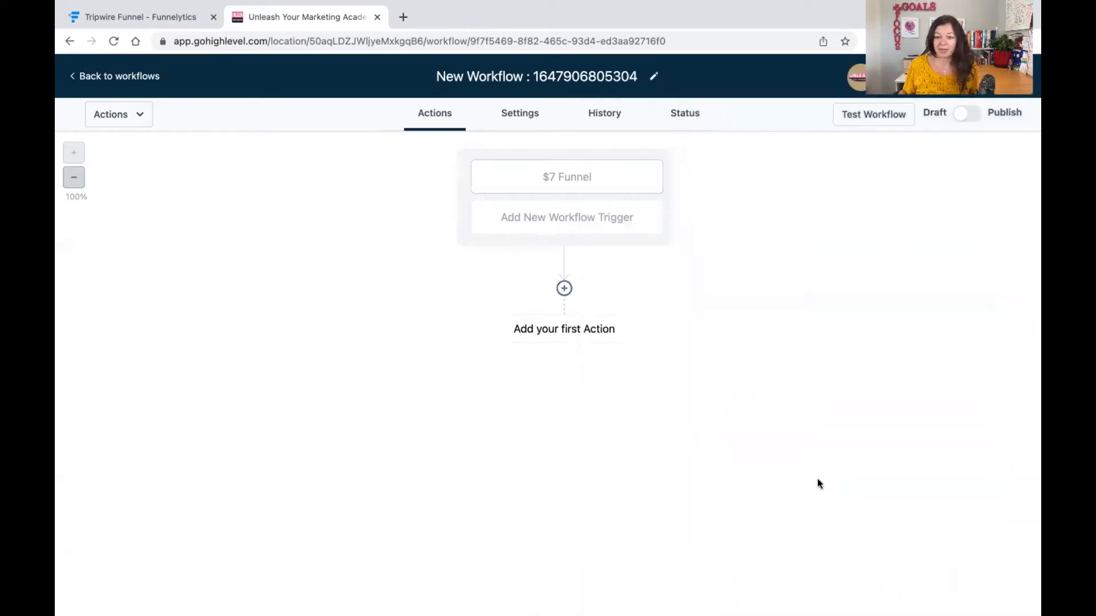
Add a Send Email action as the workflow's first action.
left_click(565, 289)
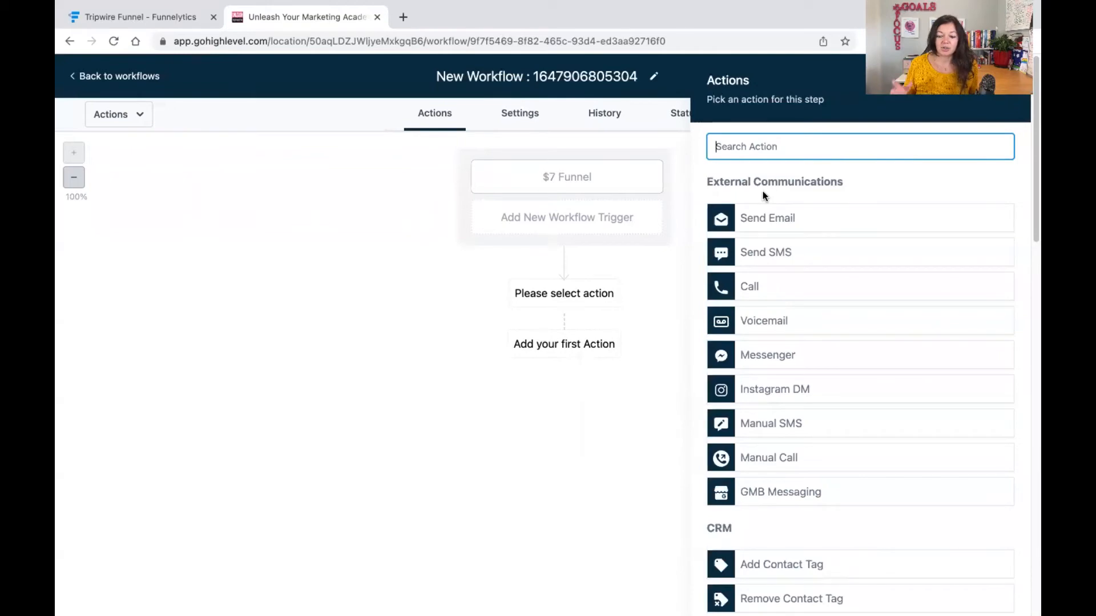
left_click(147, 19)
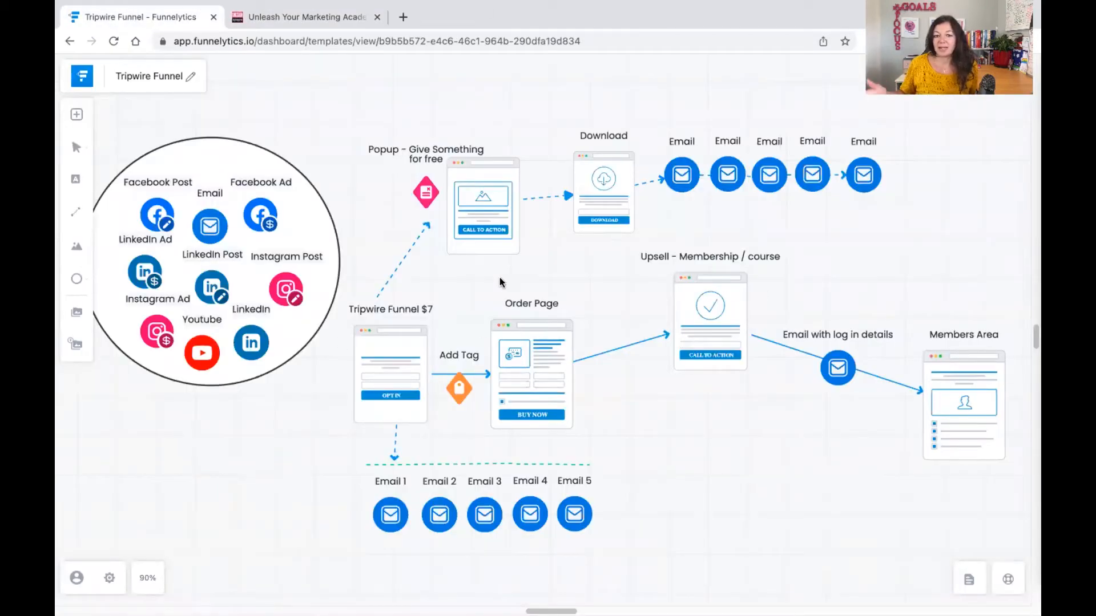
left_click(306, 23)
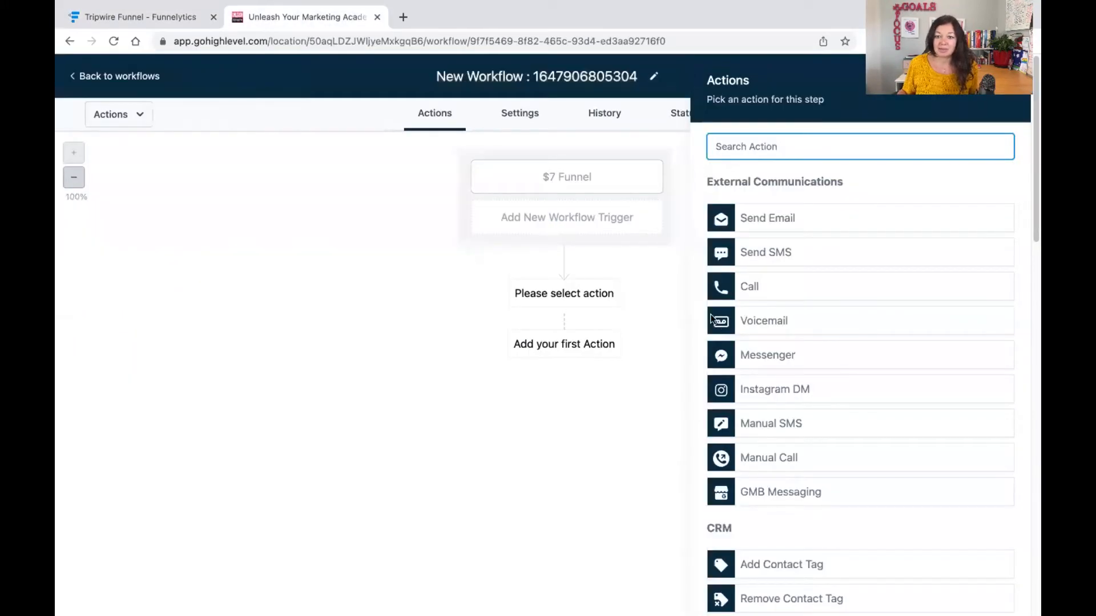
left_click(759, 217)
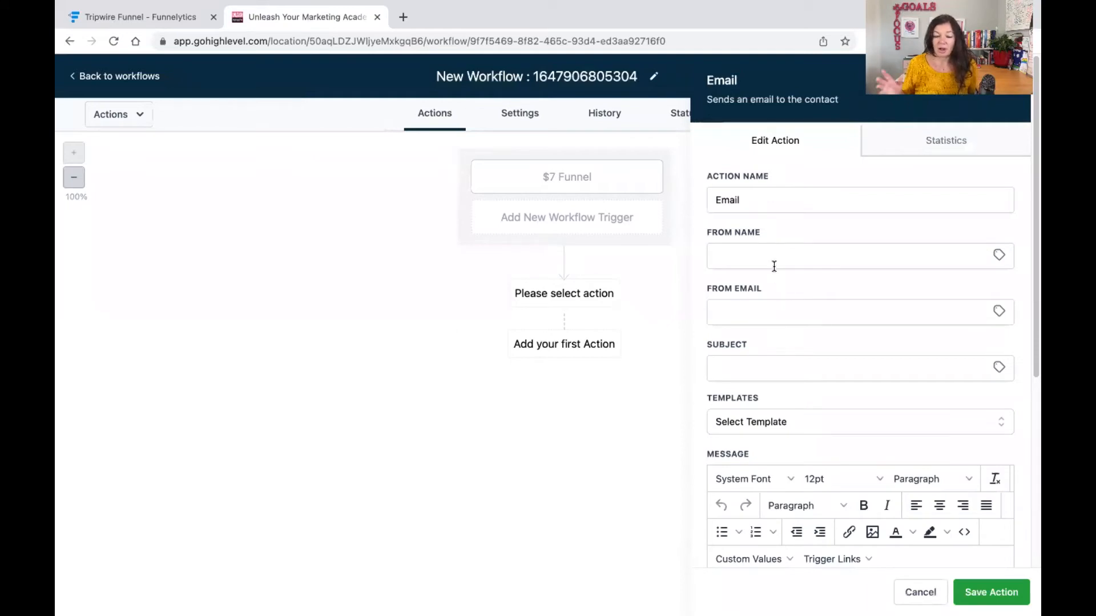
Fill in the email action's sender name and sender e-mail, choose the New Template template, and save the action.
left_click(768, 256)
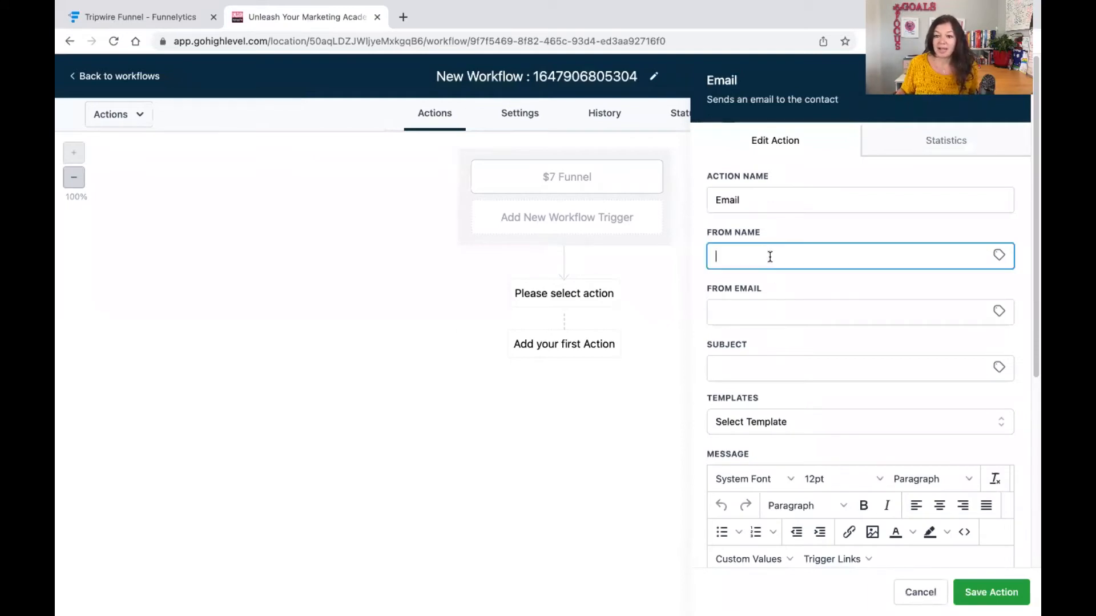
left_click(772, 312)
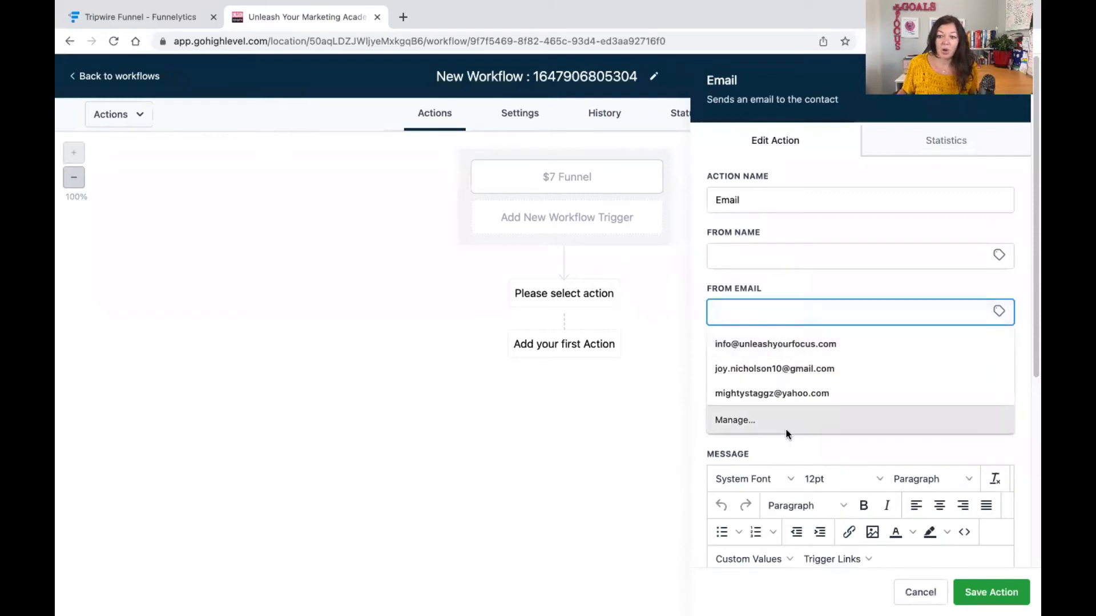
left_click(811, 246)
scroll(862, 337, "down", 5)
scroll(861, 338, "up", 5)
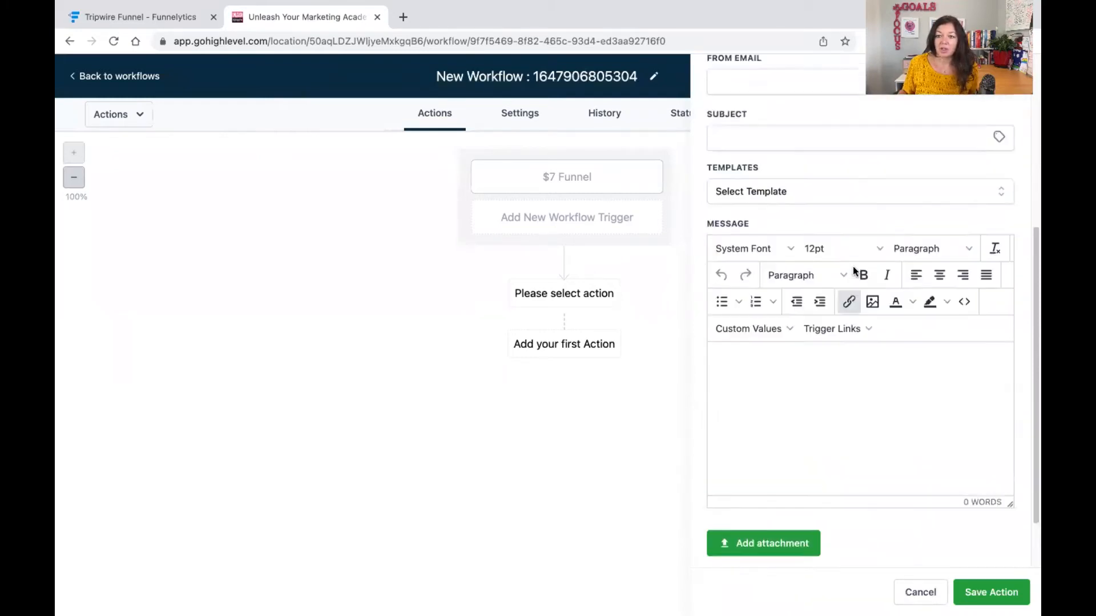
left_click(762, 357)
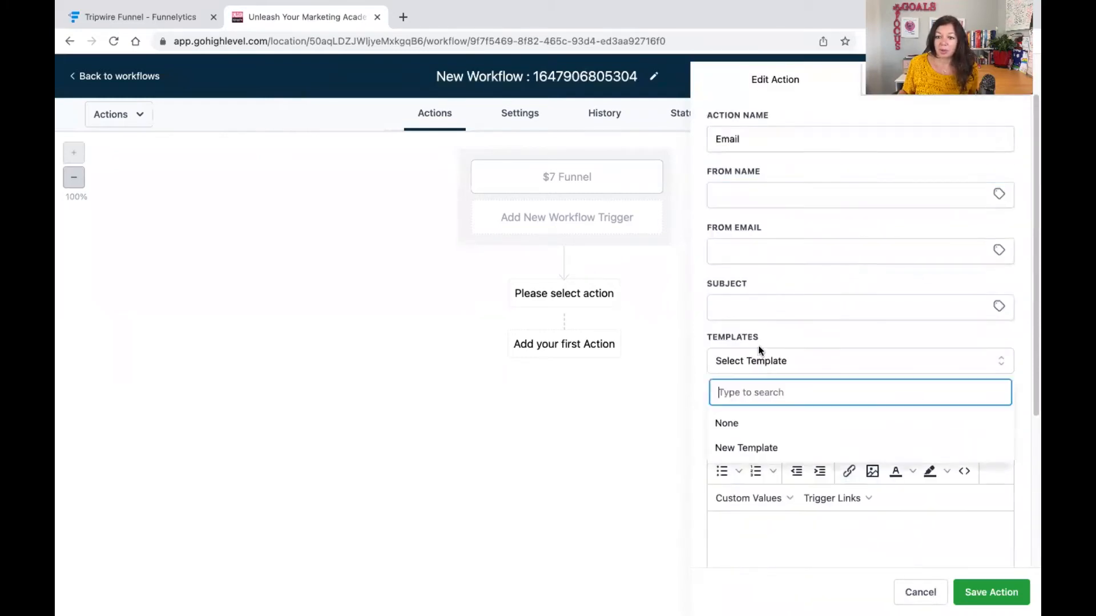
left_click(768, 446)
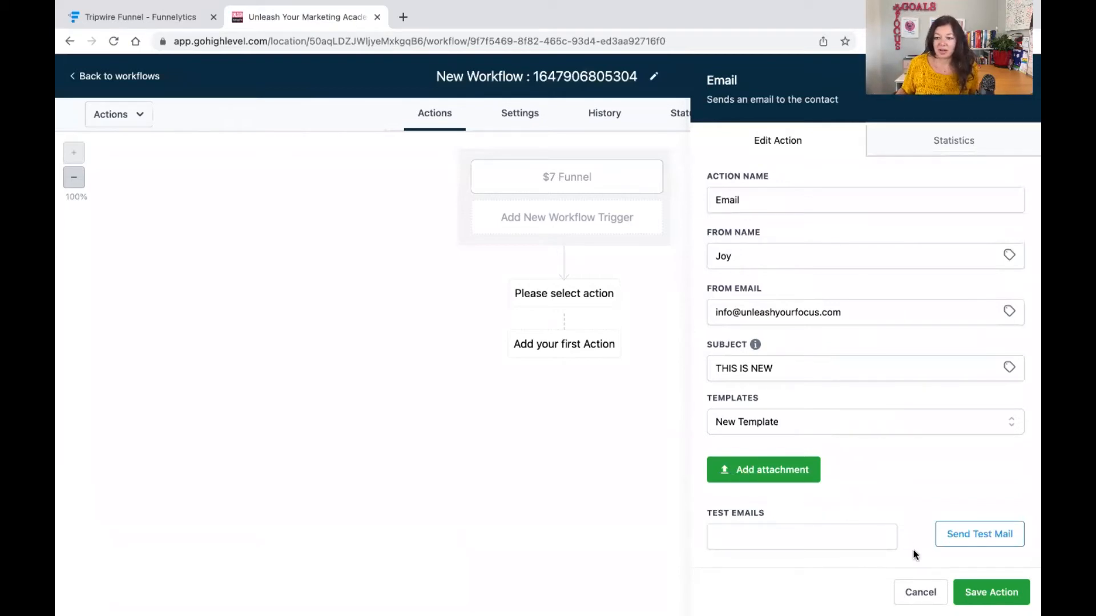
left_click(991, 592)
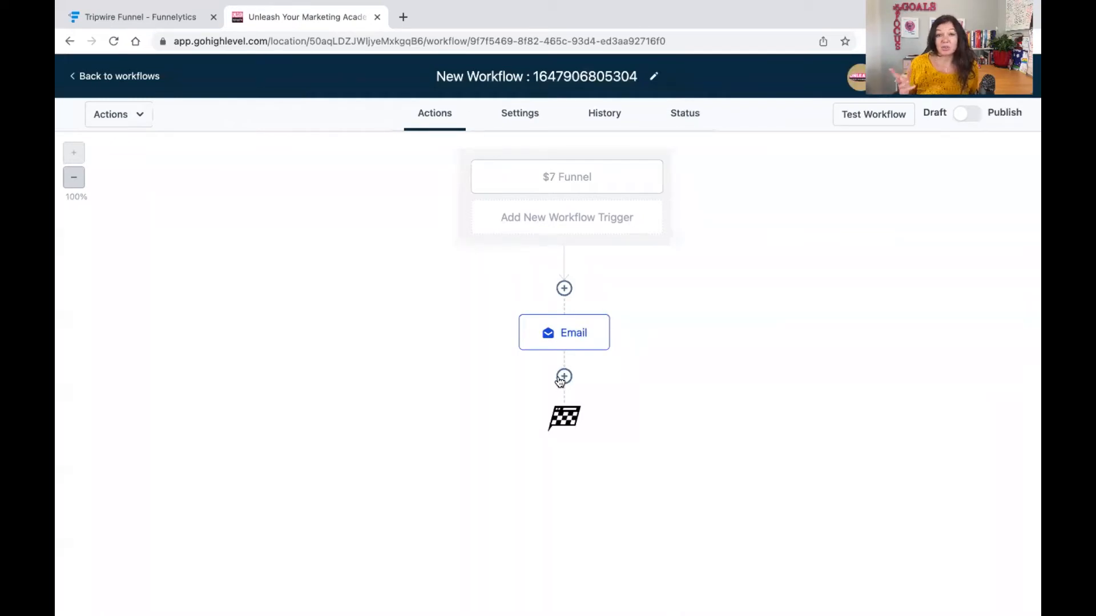
Add a Wait action after the email with a time delay of 1 days.
left_click(136, 13)
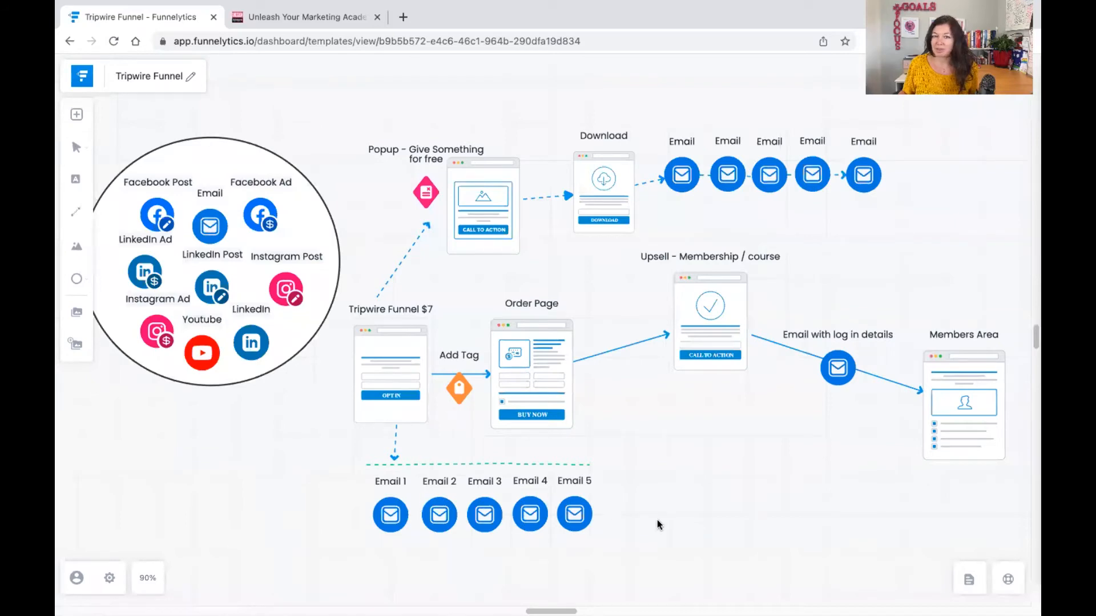
left_click(296, 20)
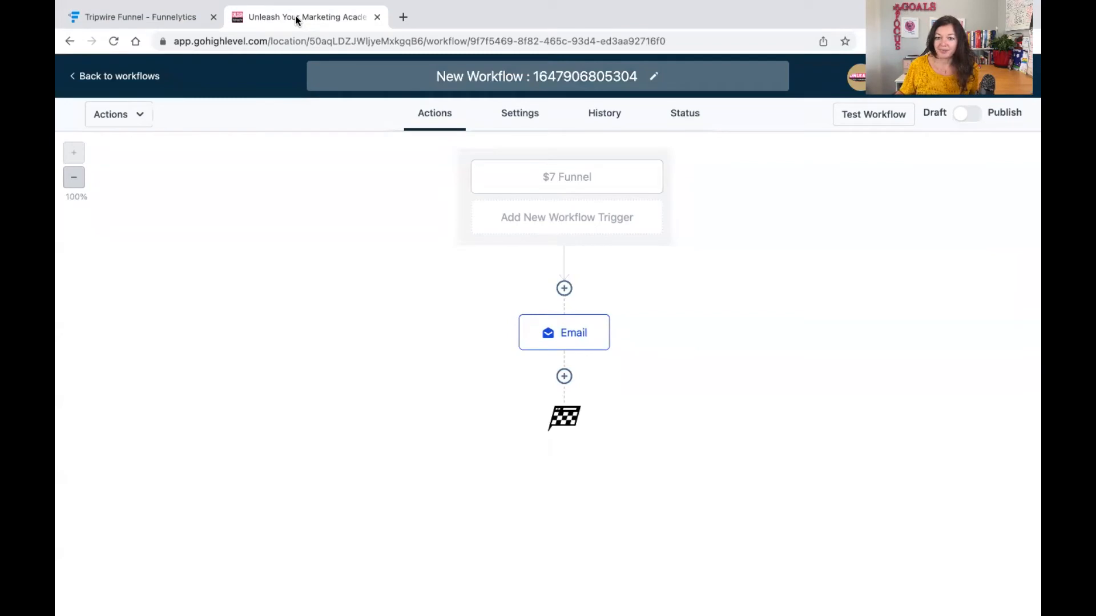
left_click(564, 376)
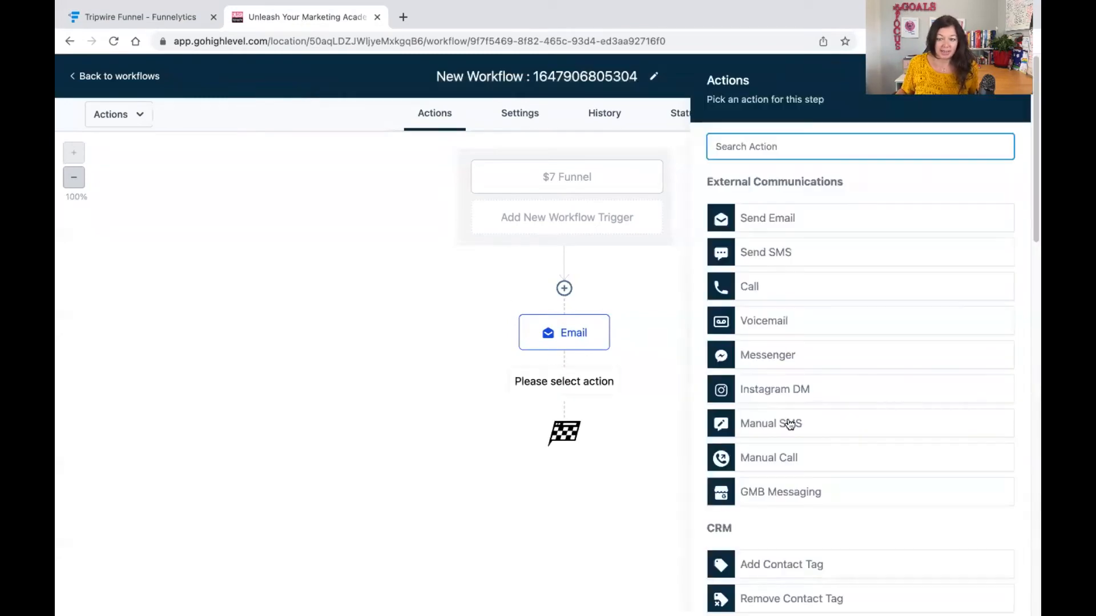
scroll(790, 424, "down", 10)
left_click(751, 543)
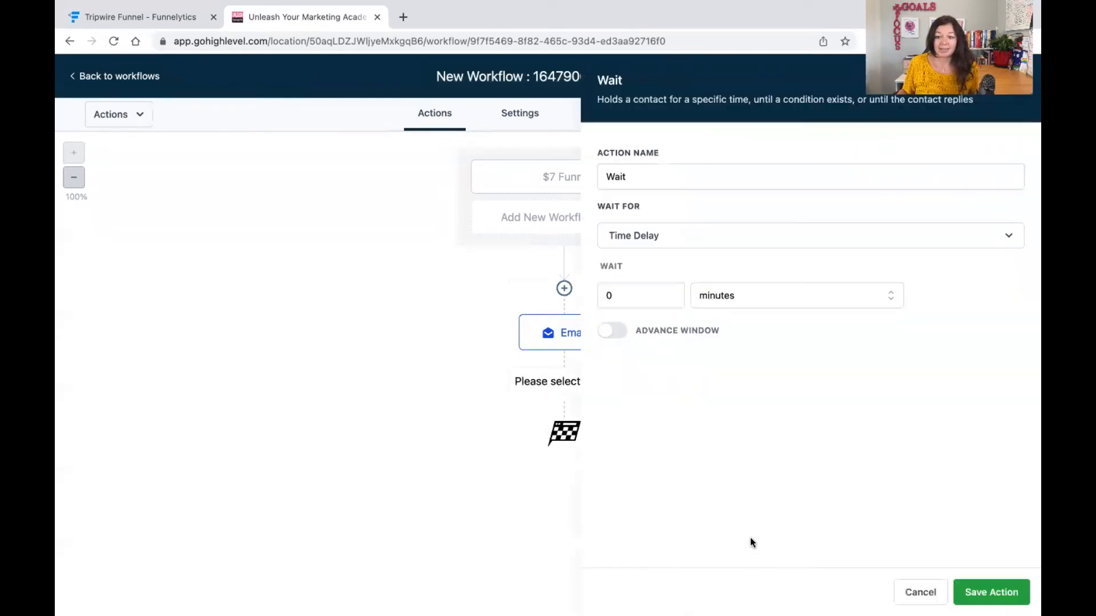
left_click(648, 297)
key("BackSpace")
type("1")
left_click(741, 306)
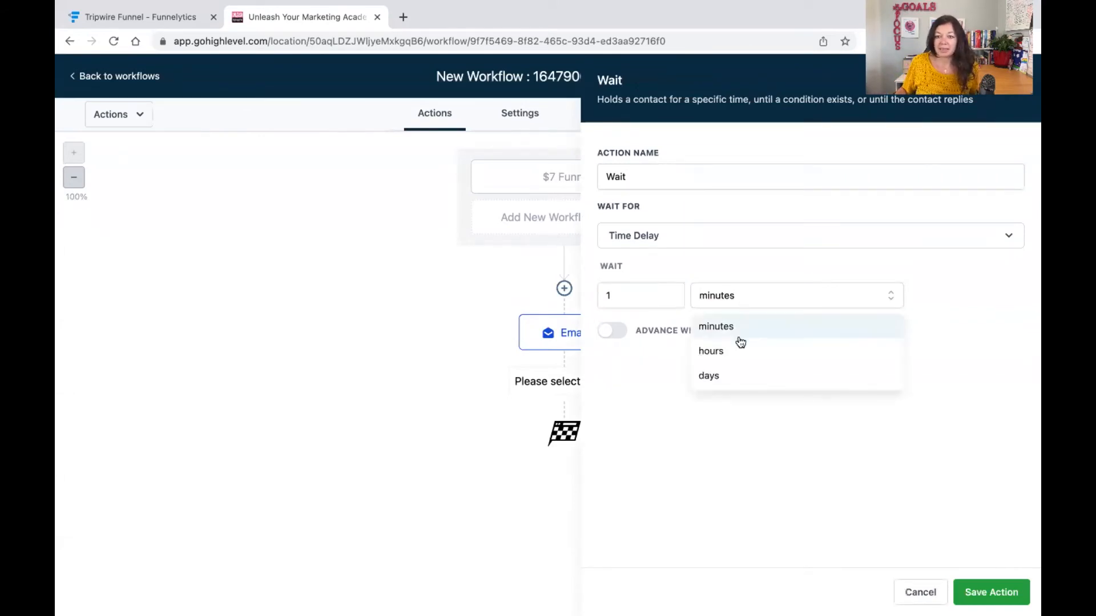
left_click(743, 376)
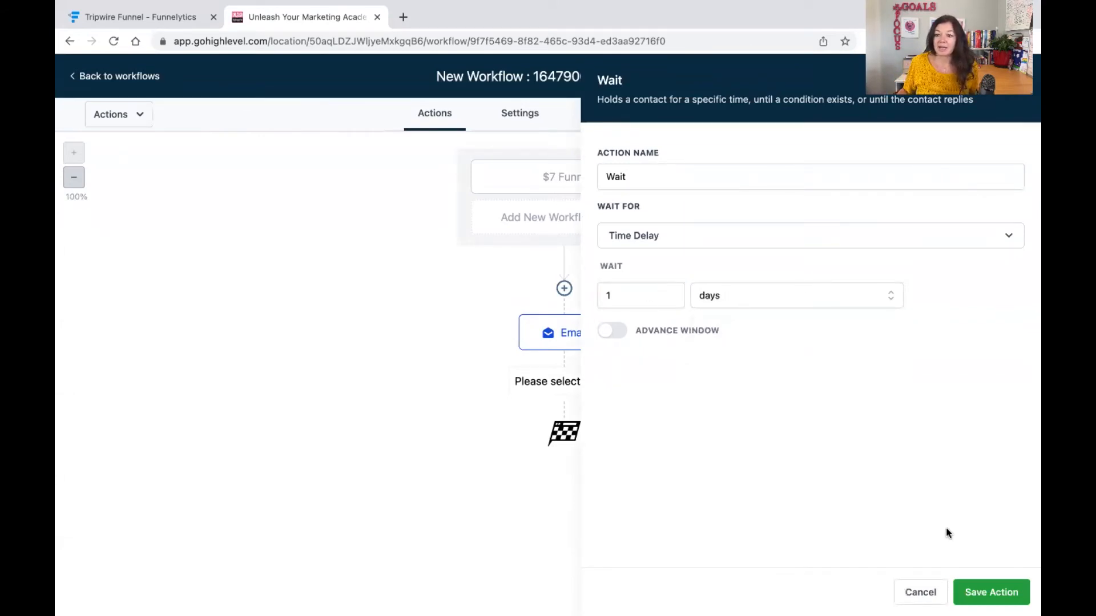
left_click(991, 592)
Add a second Send Email action after the Wait, choose the New Template template, and save it.
left_click(567, 462)
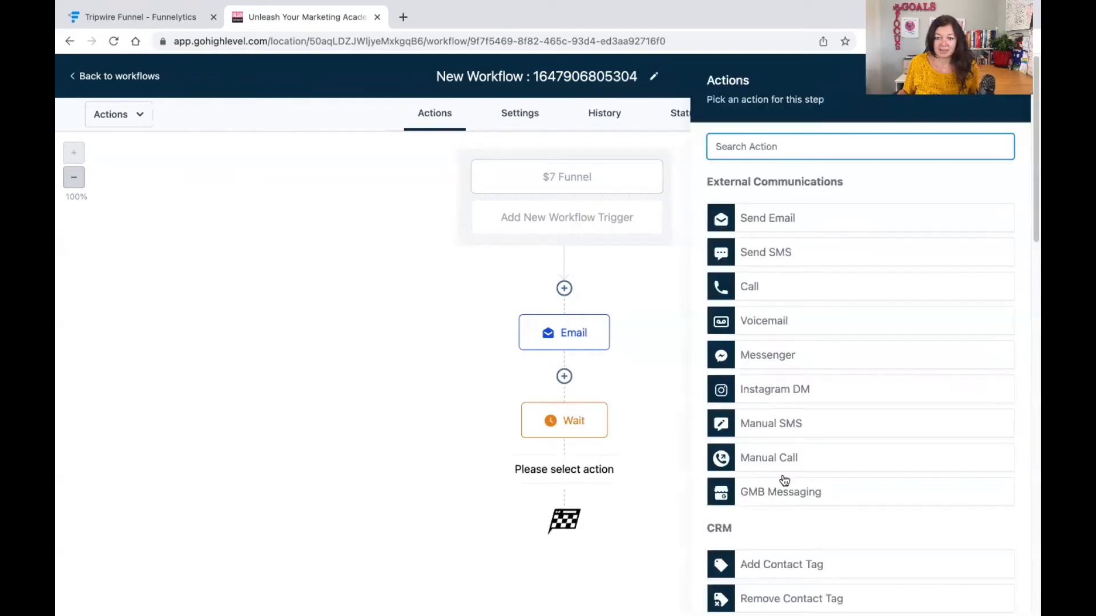
scroll(944, 501, "down", 5)
scroll(765, 506, "down", 5)
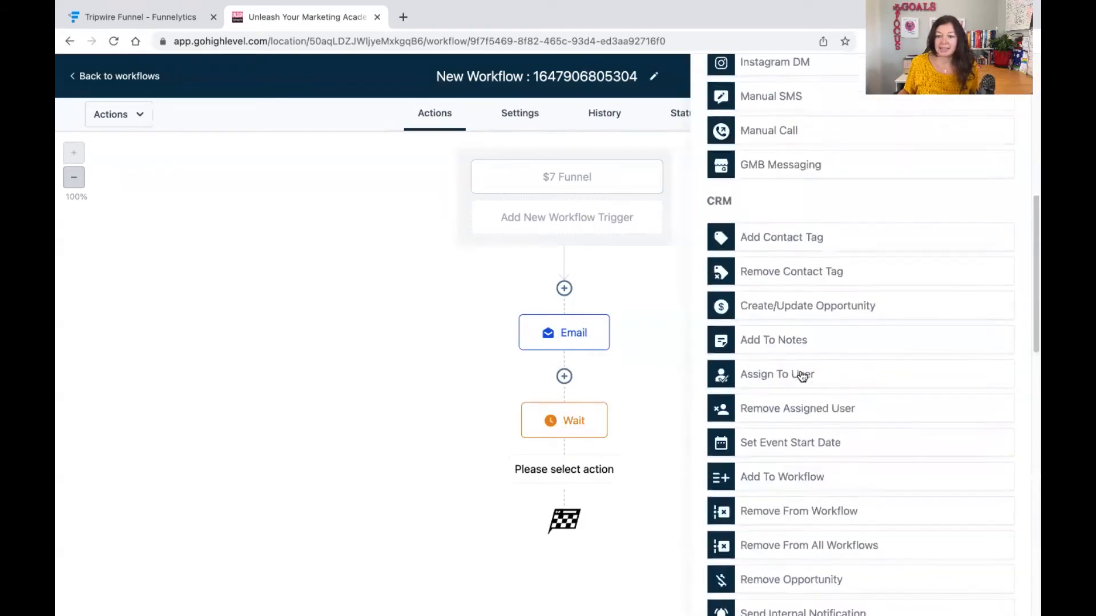
scroll(802, 377, "up", 10)
left_click(762, 220)
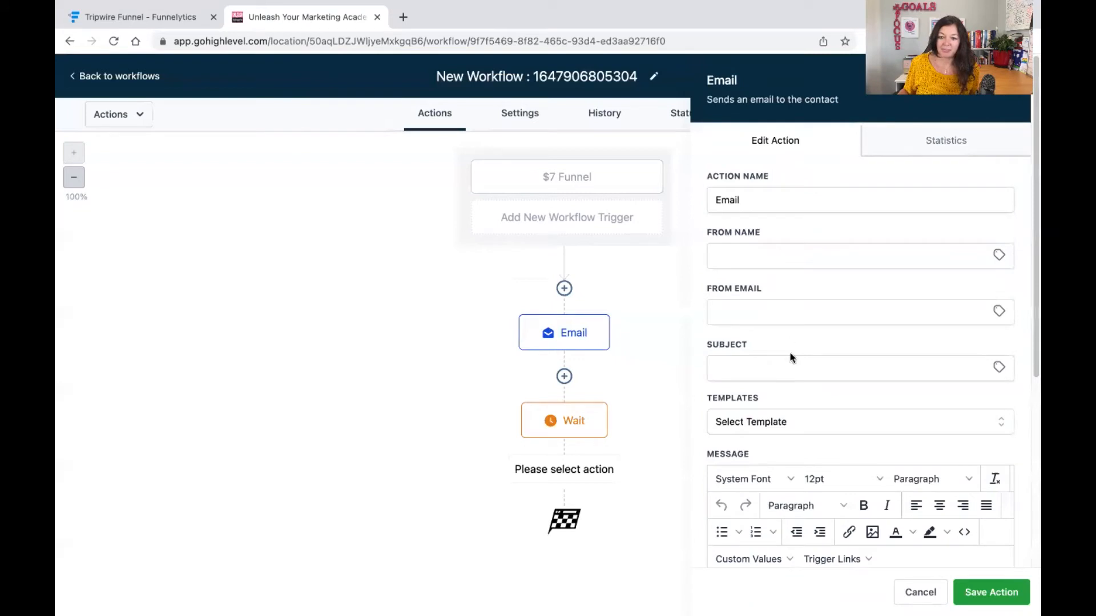
left_click(798, 422)
left_click(767, 505)
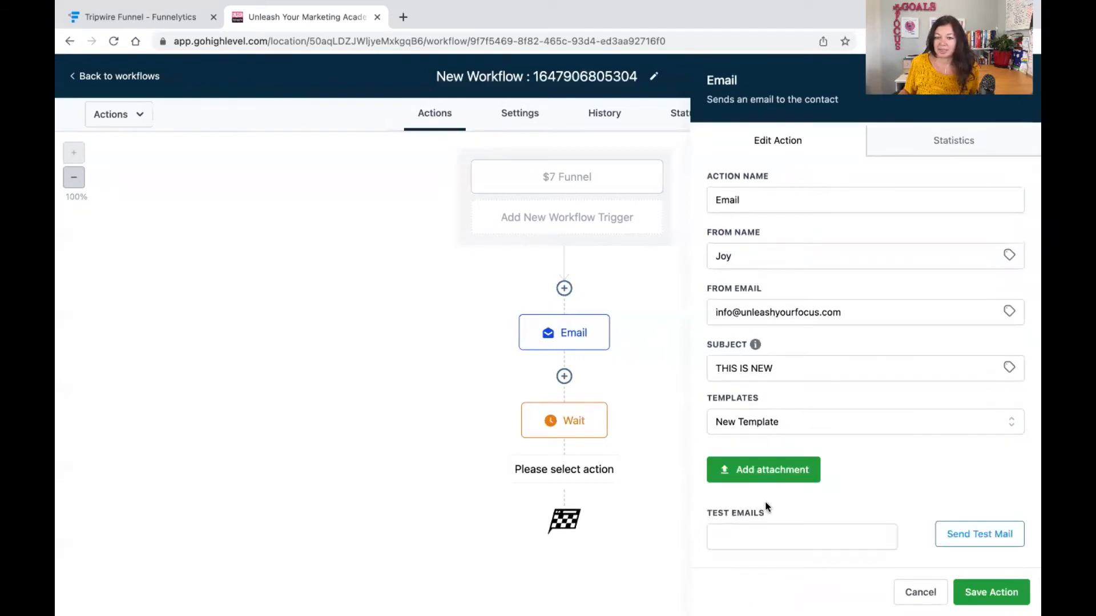
left_click(998, 592)
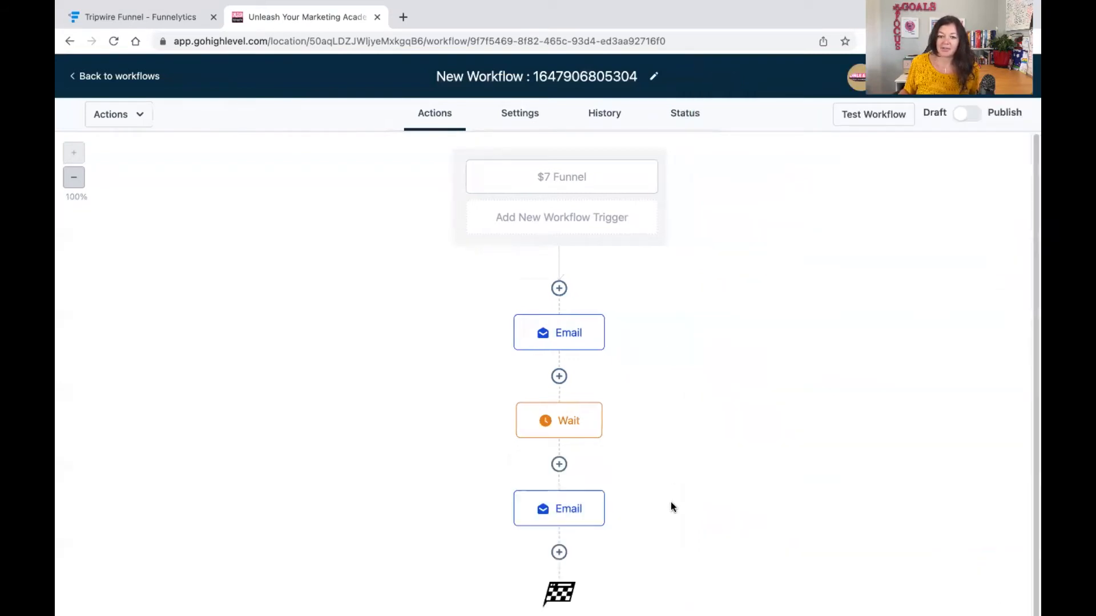
Rename the first email action to Email 1.
left_click(557, 326)
left_click(785, 197)
type("1")
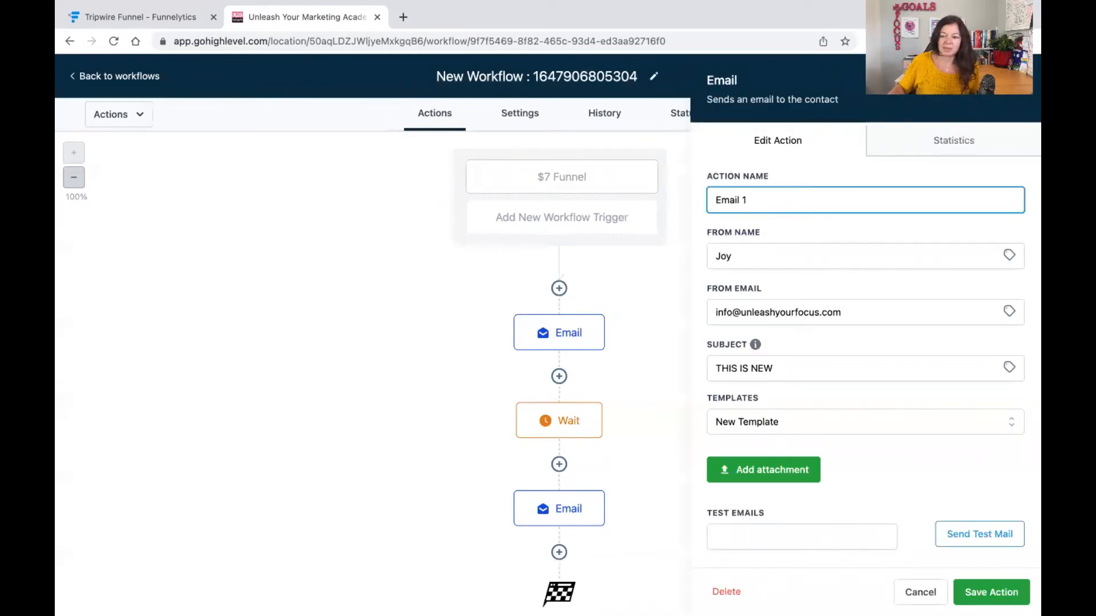
left_click(979, 591)
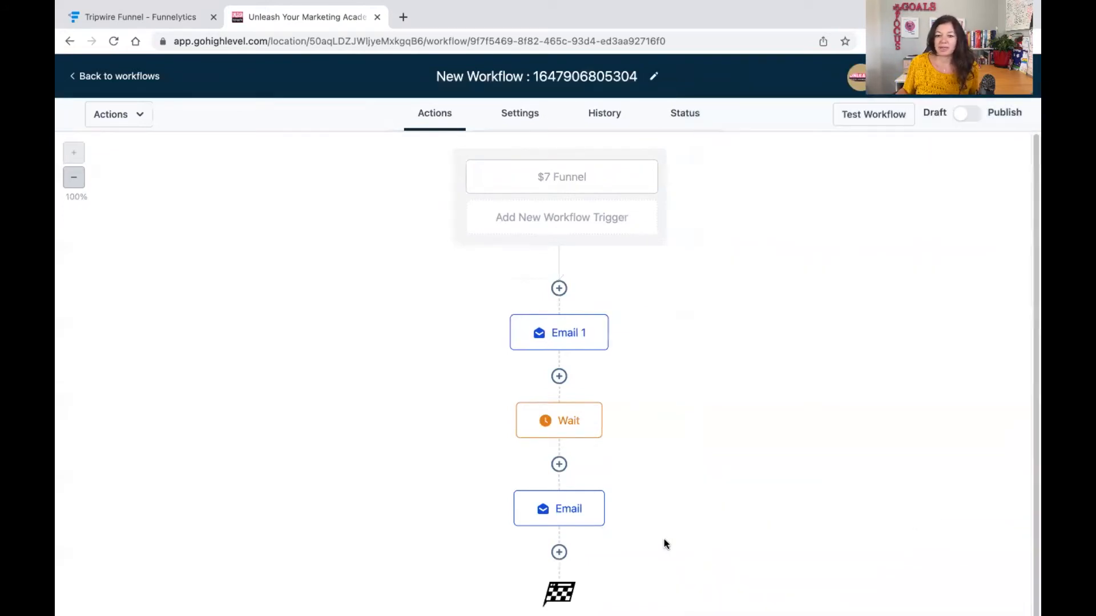
Rename the second email action to Email 2.
left_click(590, 519)
left_click(788, 191)
type("2")
left_click(991, 592)
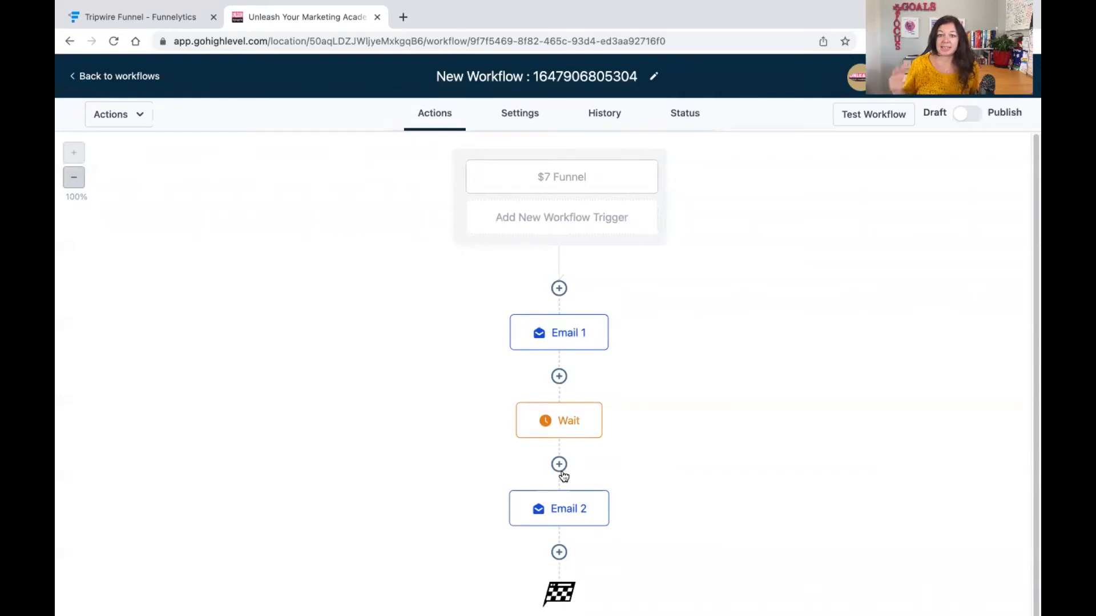
Try to add a Membership Grant Offer action after Email 2 and pick its offer.
scroll(521, 392, "down", 1)
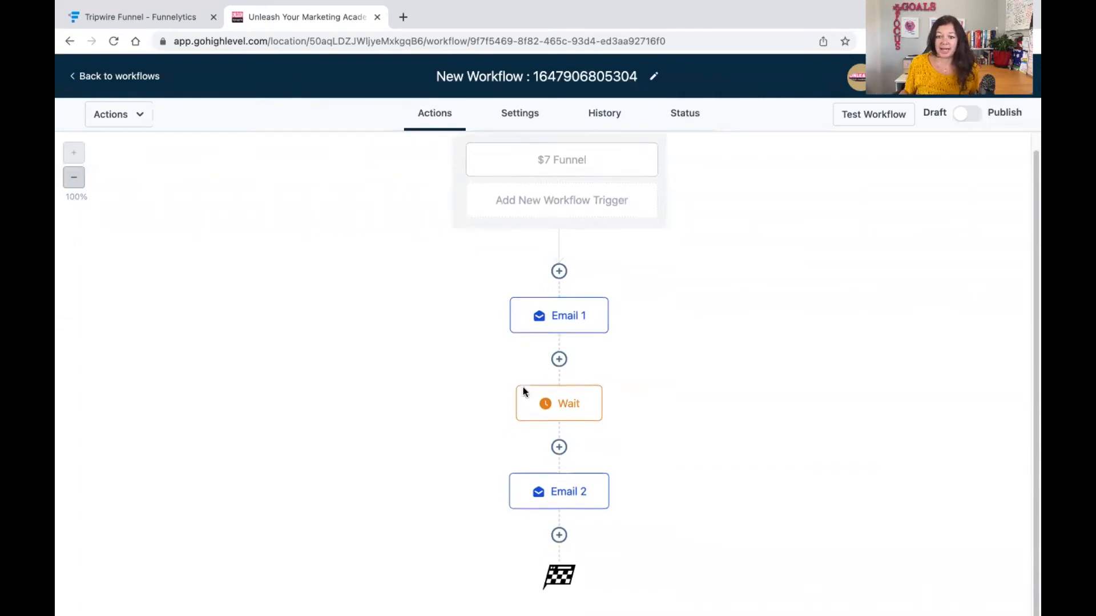
left_click(561, 524)
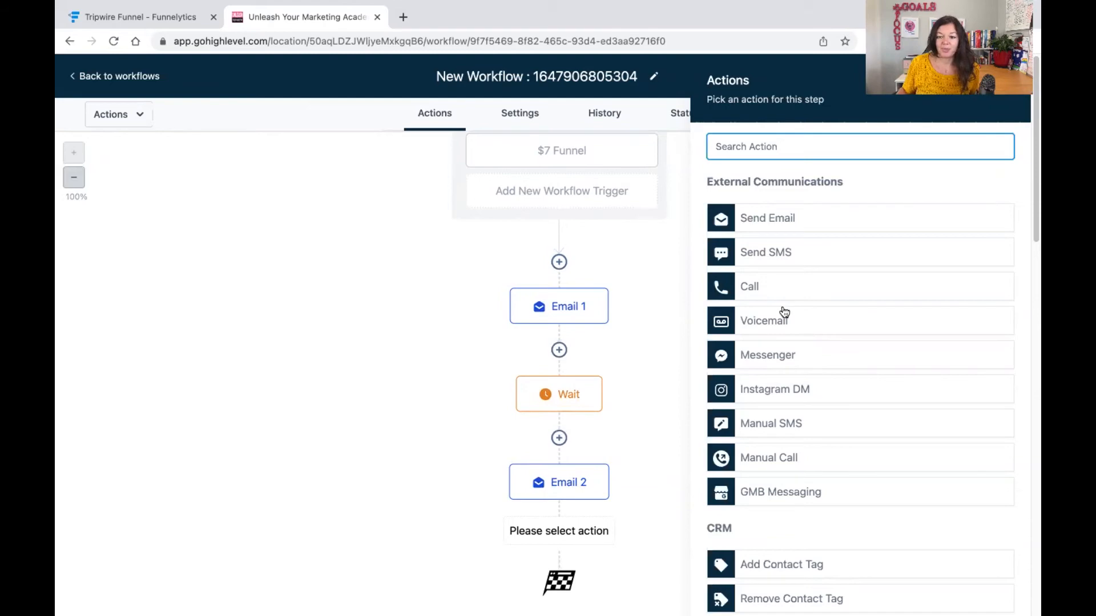
left_click(174, 19)
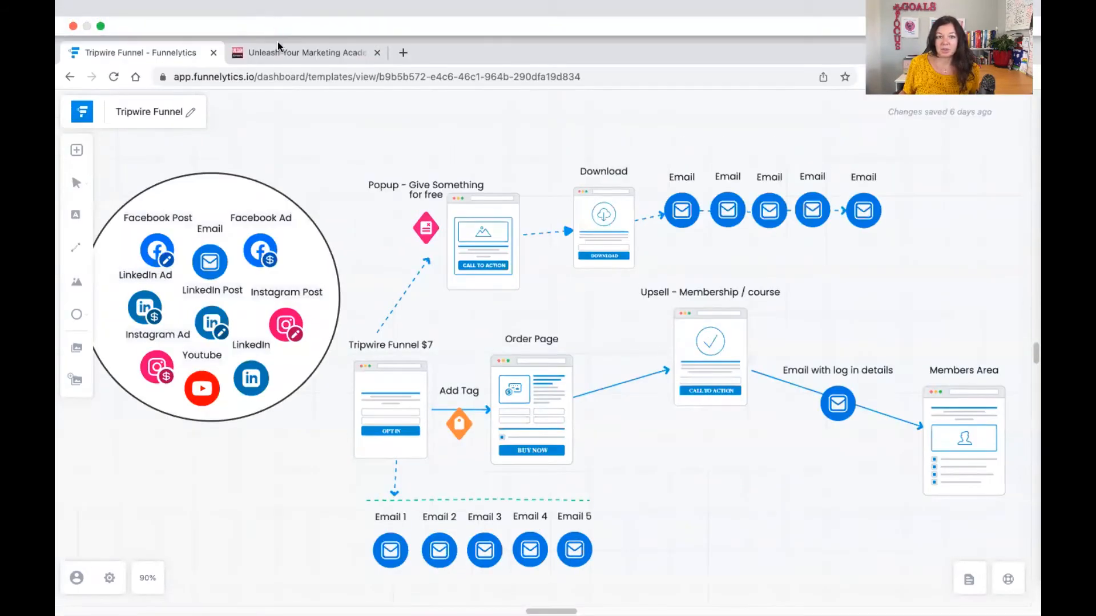
left_click(287, 51)
left_click(354, 362)
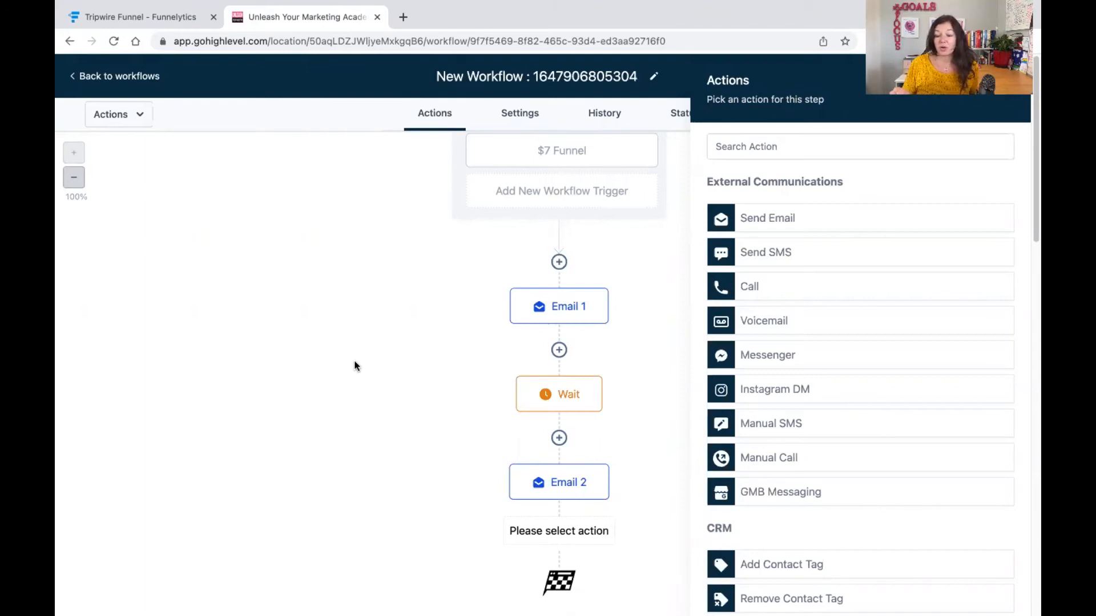
scroll(910, 455, "down", 15)
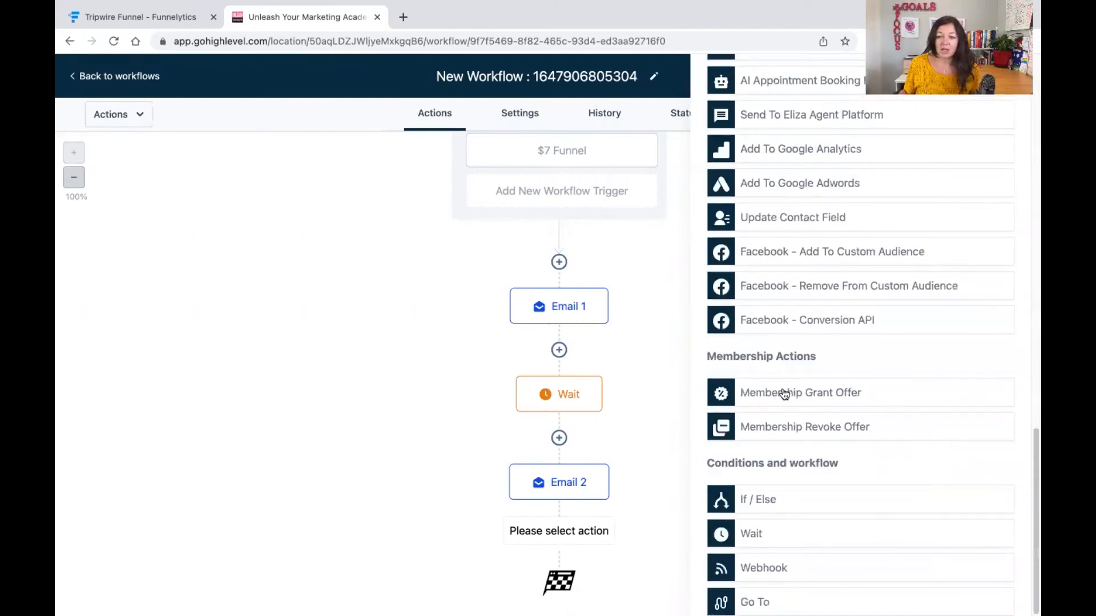
left_click(784, 394)
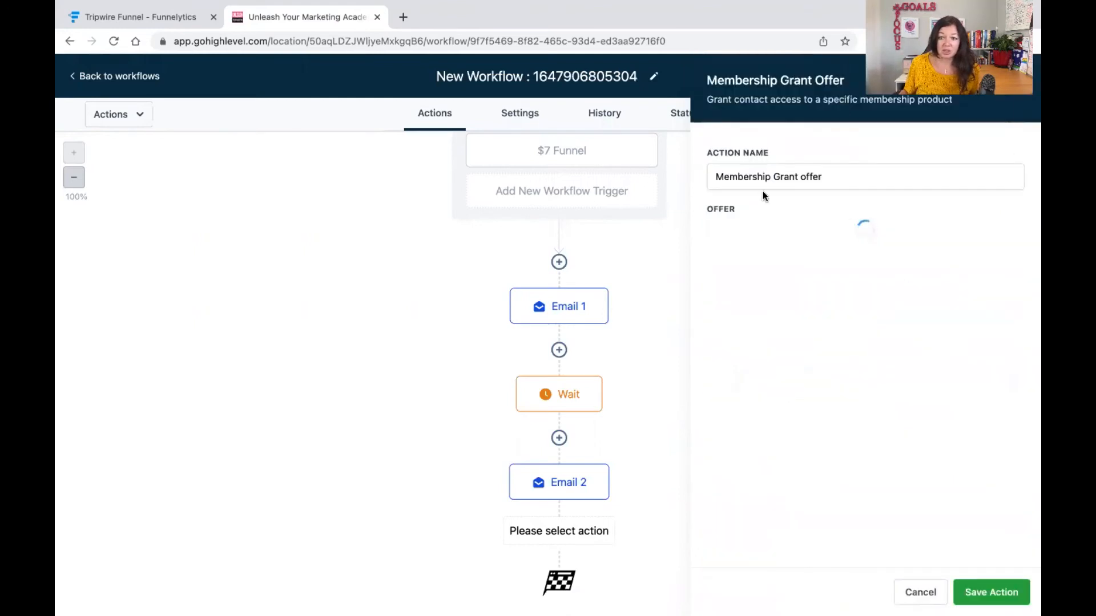
left_click(755, 240)
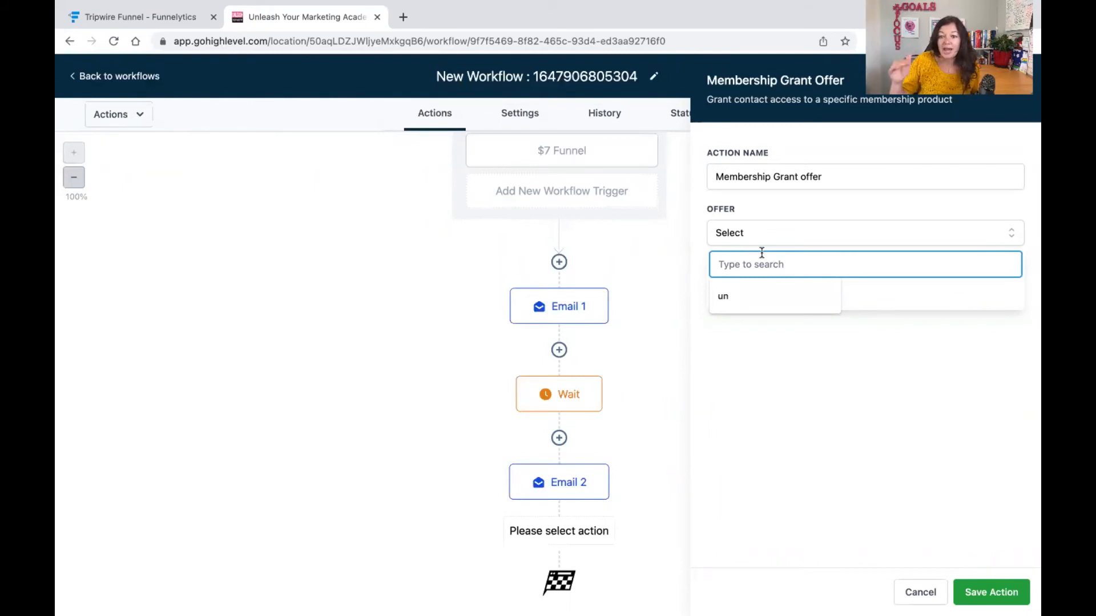
left_click(761, 212)
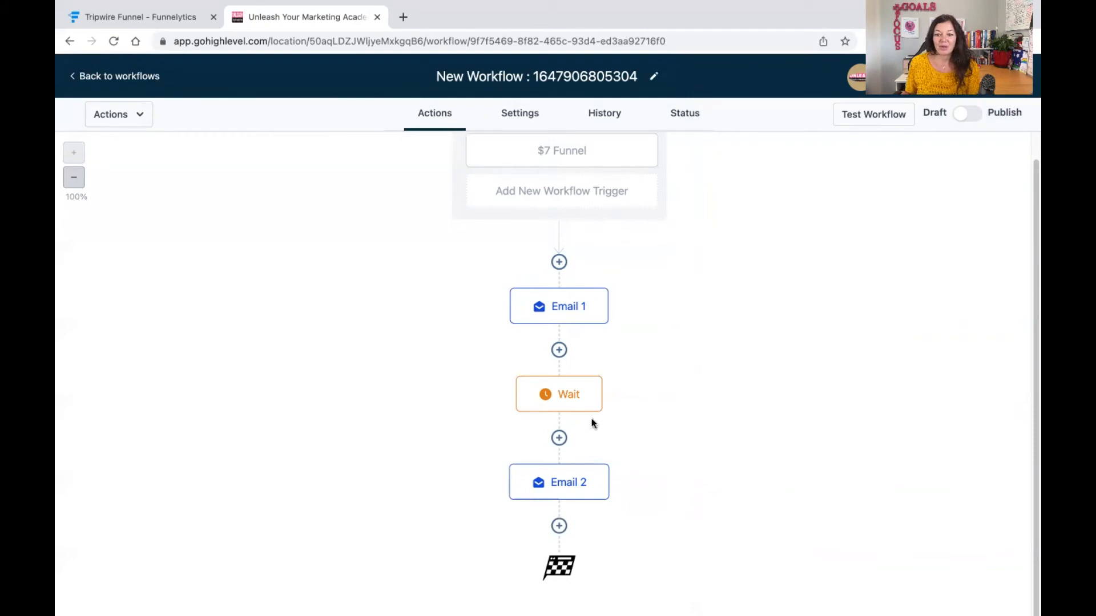
Browse the list of available workflow actions for the step after Email 2.
left_click(559, 526)
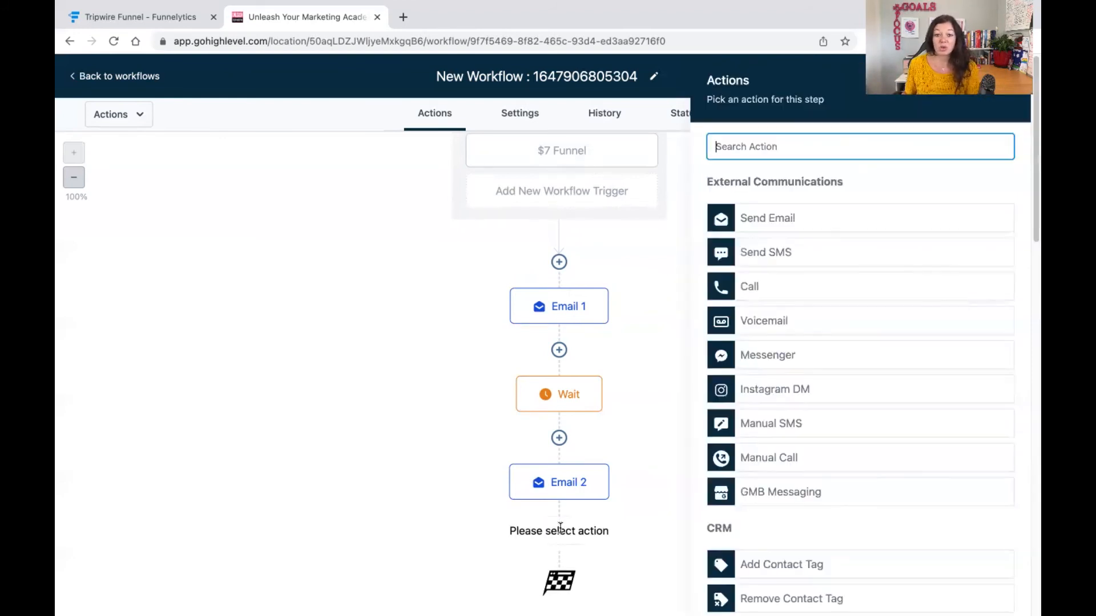
scroll(836, 456, "down", 8)
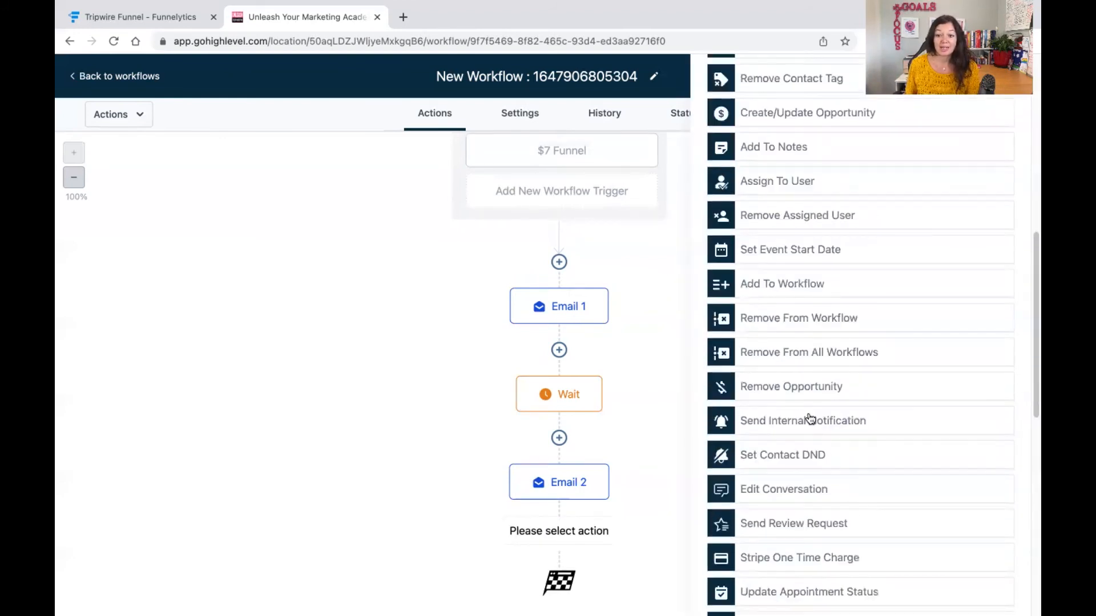
scroll(802, 422, "down", 4)
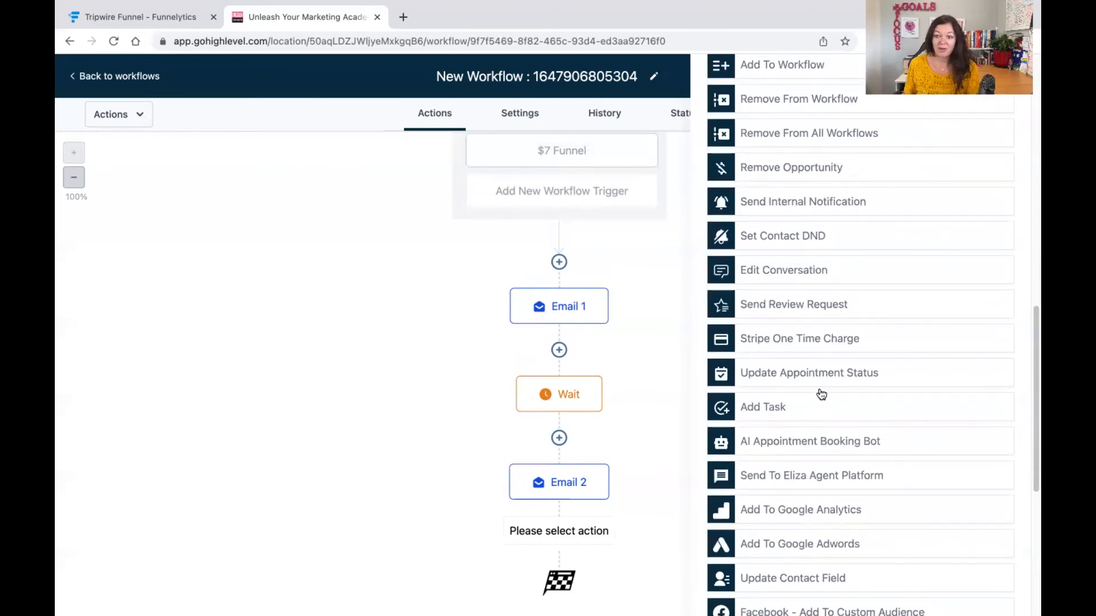
scroll(838, 436, "down", 2)
scroll(874, 433, "down", 3)
scroll(875, 432, "up", 15)
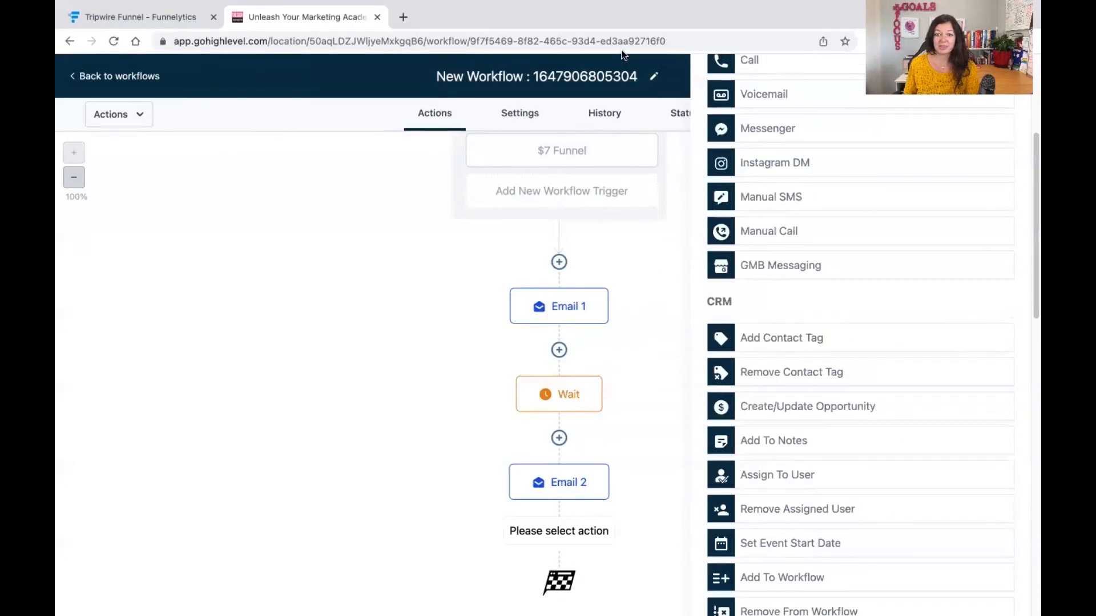
scroll(625, 58, "up", 4)
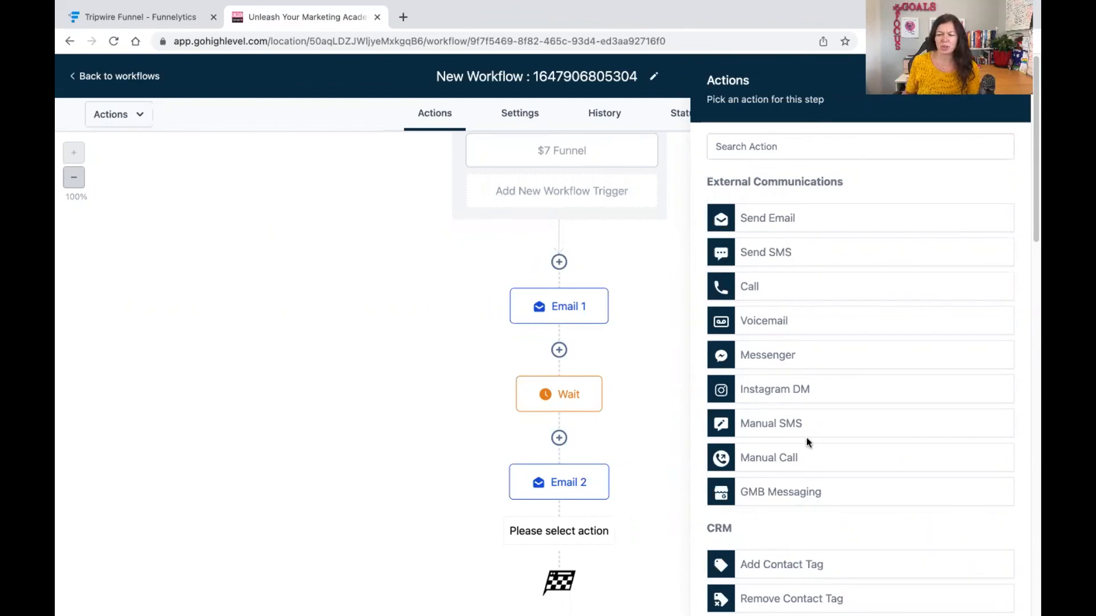
scroll(807, 439, "down", 10)
scroll(820, 428, "up", 12)
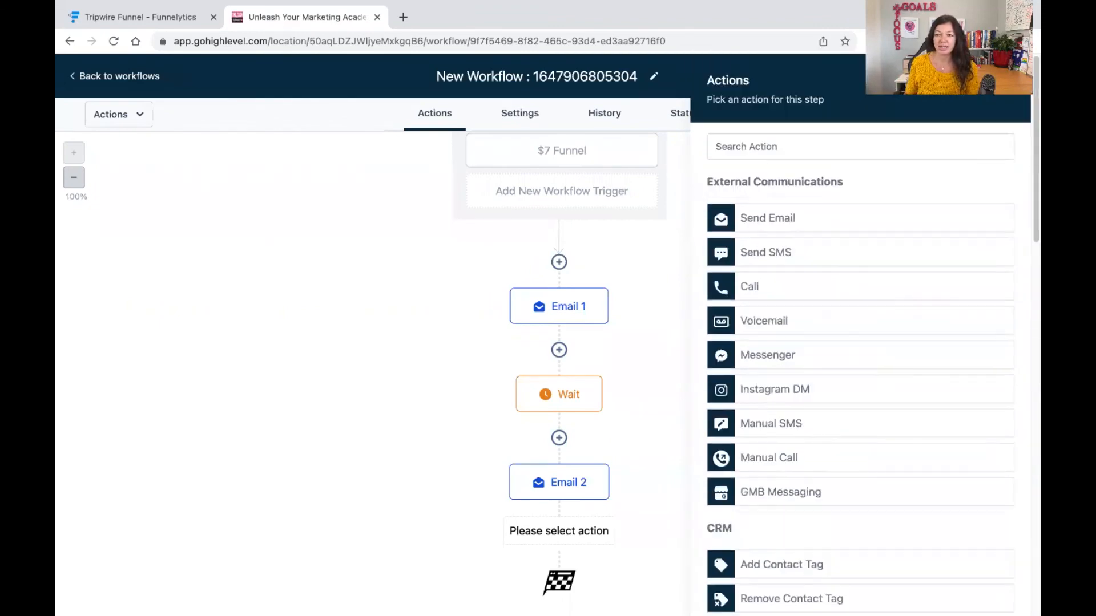
Publish the workflow and review its default settings before returning to the actions view.
left_click(1008, 81)
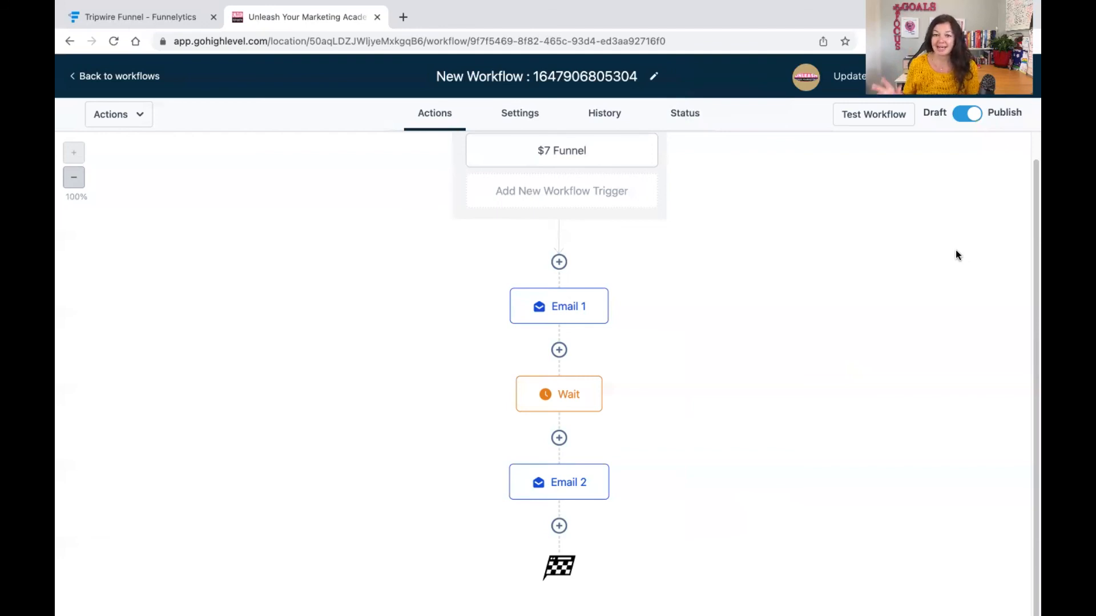
left_click(517, 113)
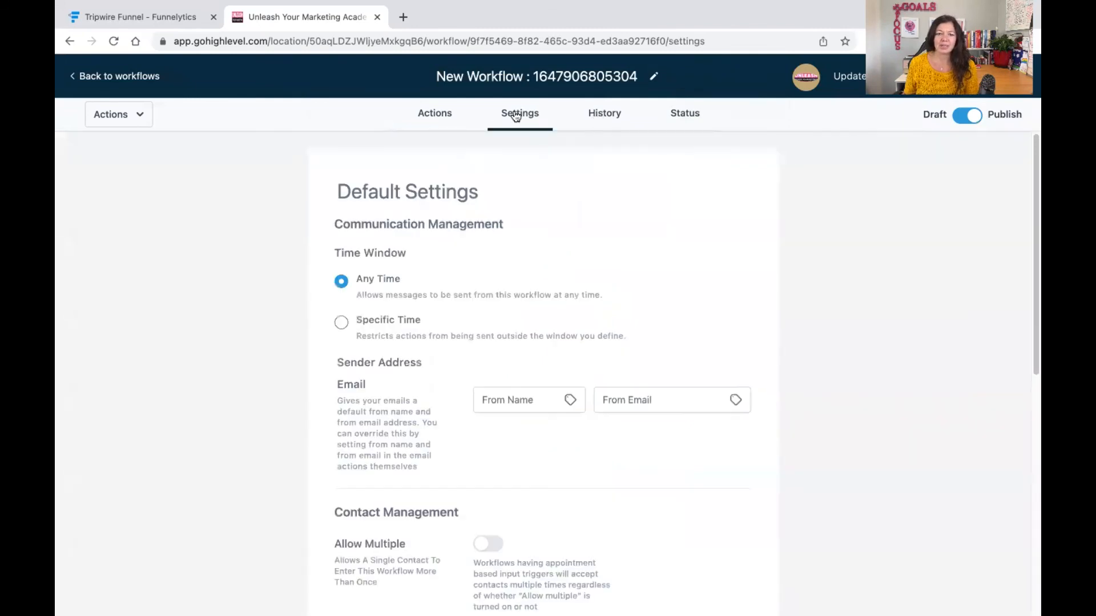
left_click(443, 121)
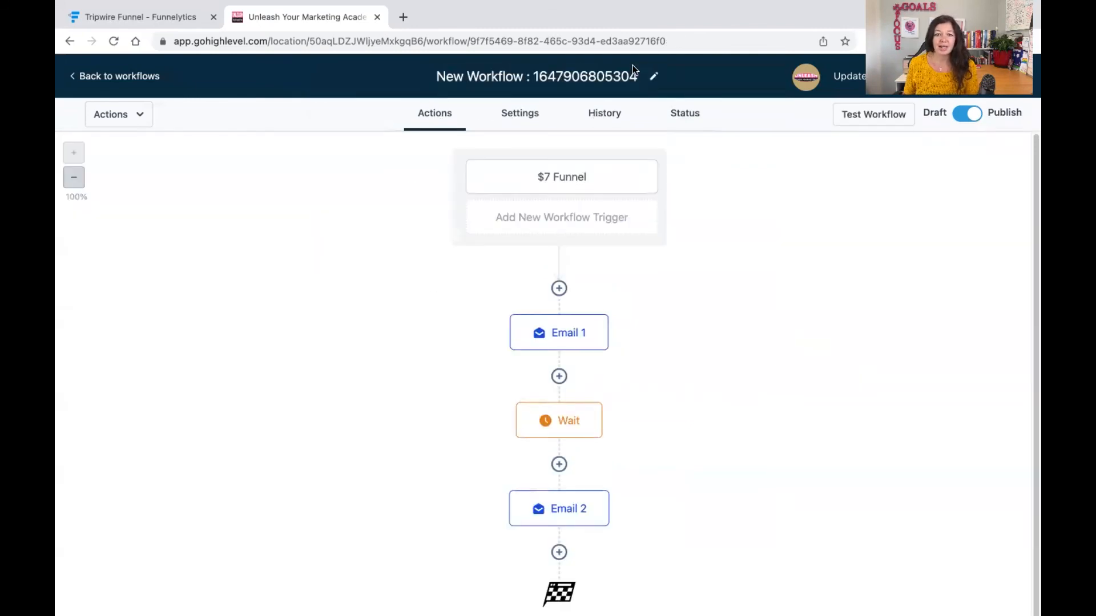